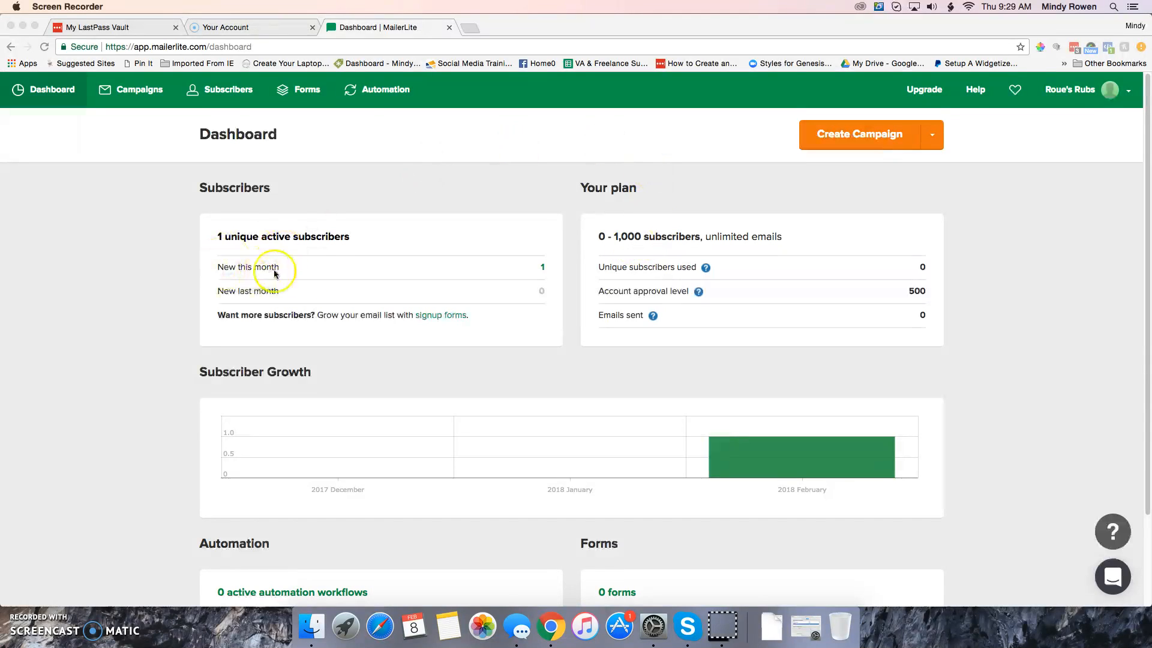
scroll(188, 282, down, 1)
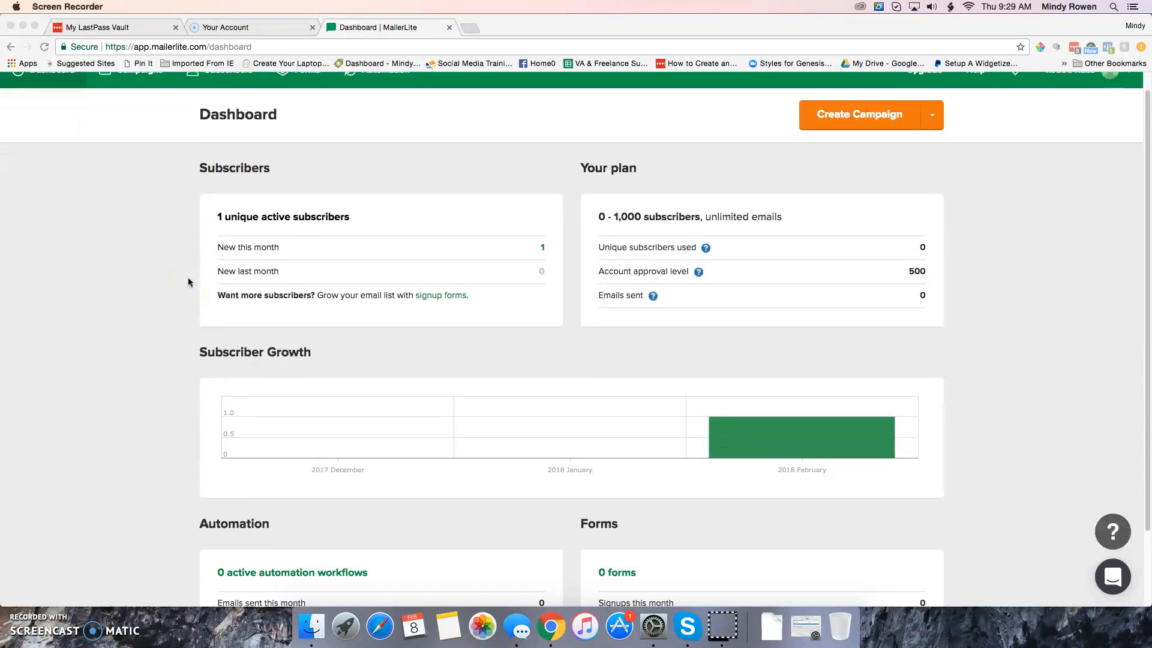
scroll(188, 282, down, 3)
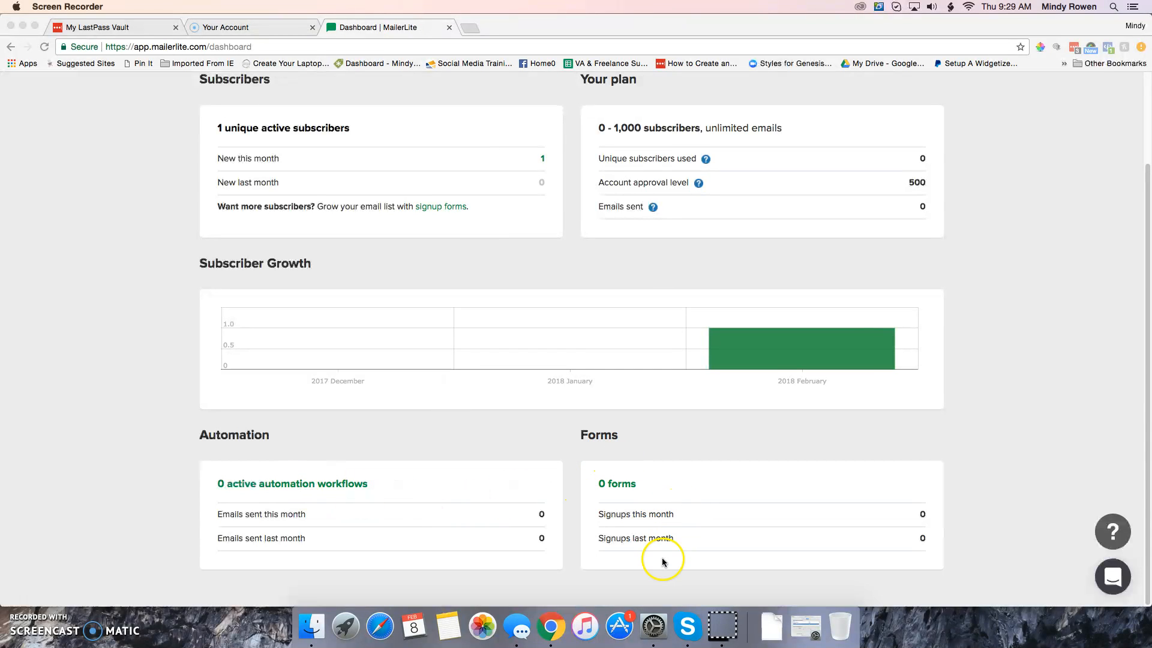
scroll(130, 376, up, 1)
scroll(130, 376, up, 3)
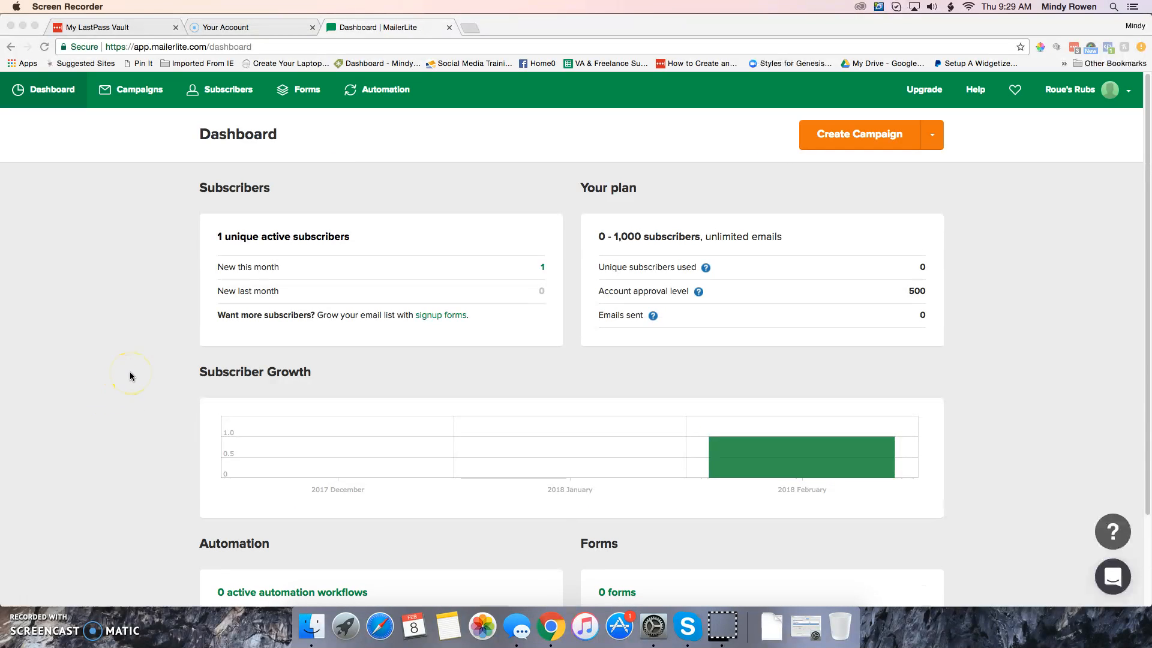
Create a regular campaign with the subject "Welcome" and choose the Drag & drop Editor for its content.
click(138, 99)
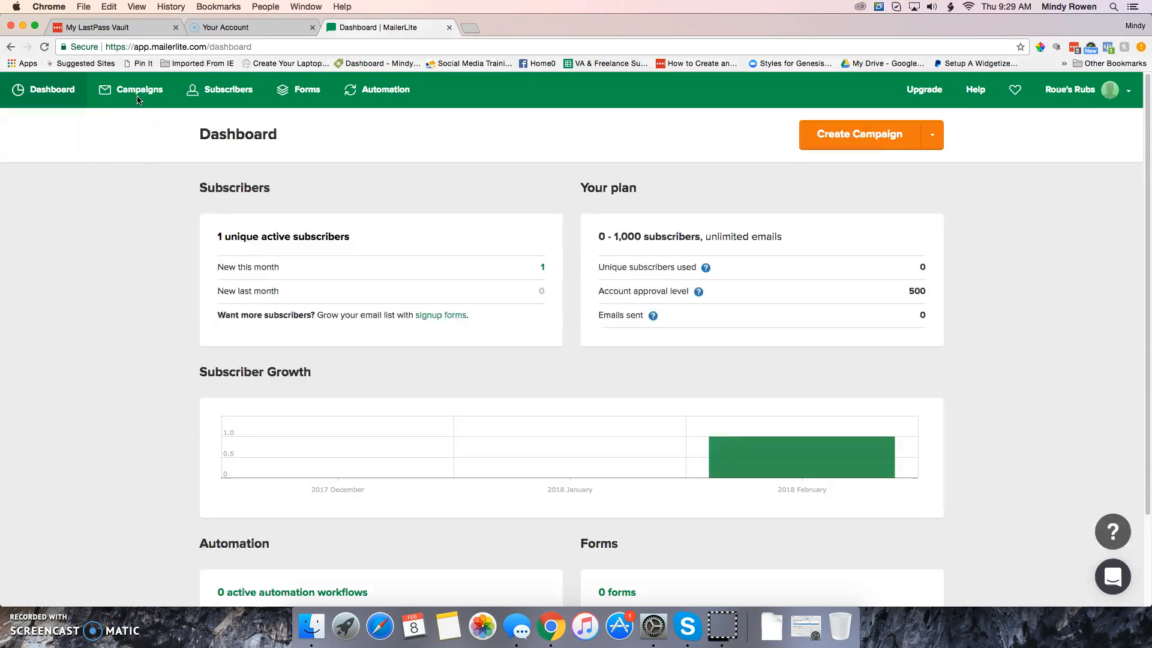
click(846, 138)
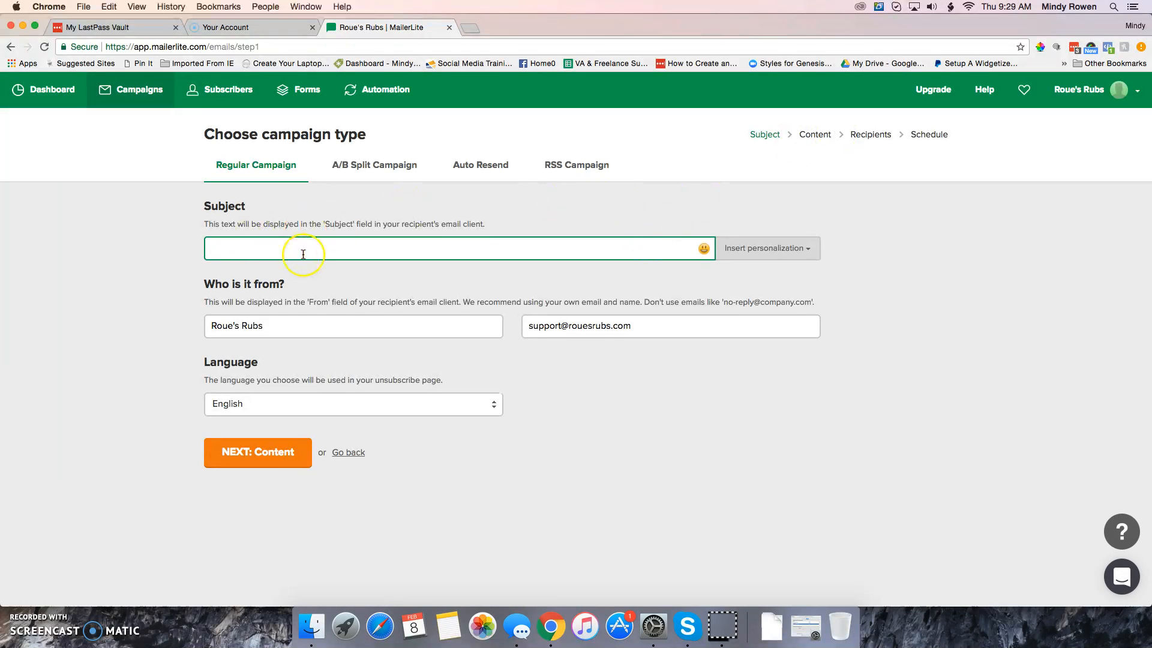
text(Welcome)
click(257, 455)
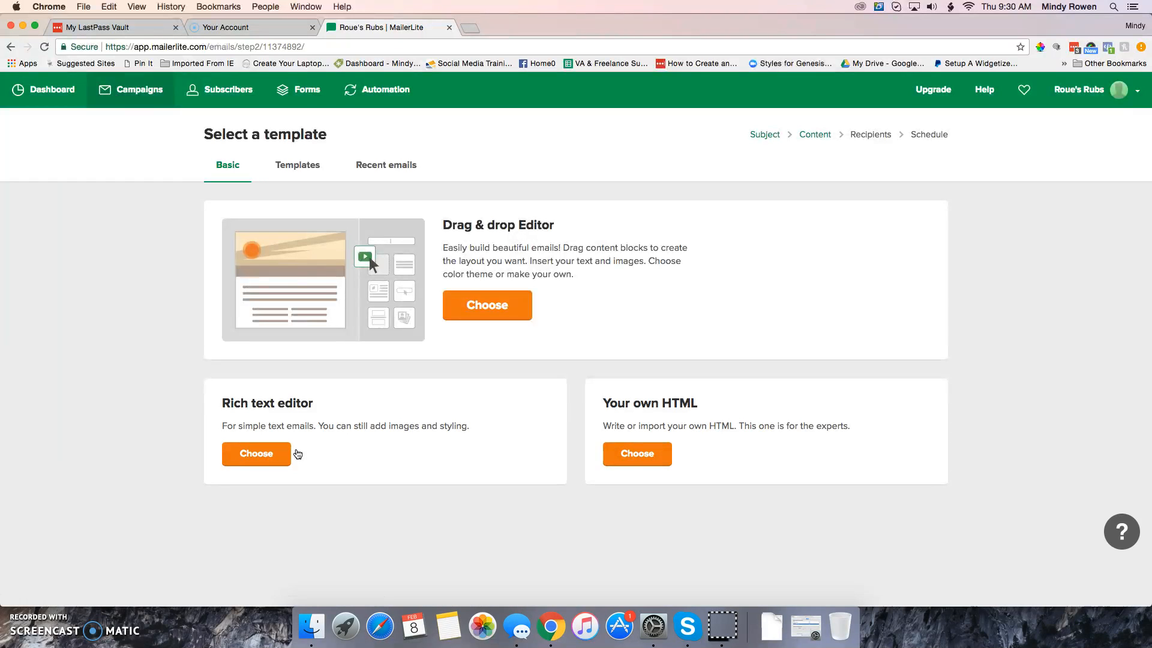
click(232, 440)
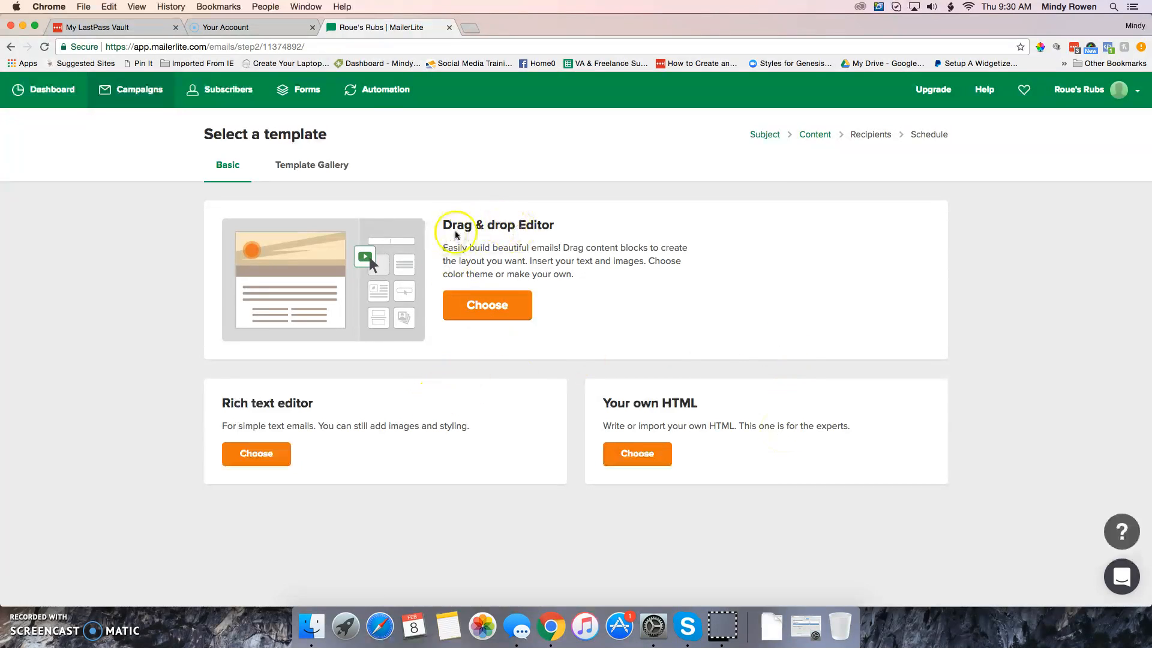
click(483, 306)
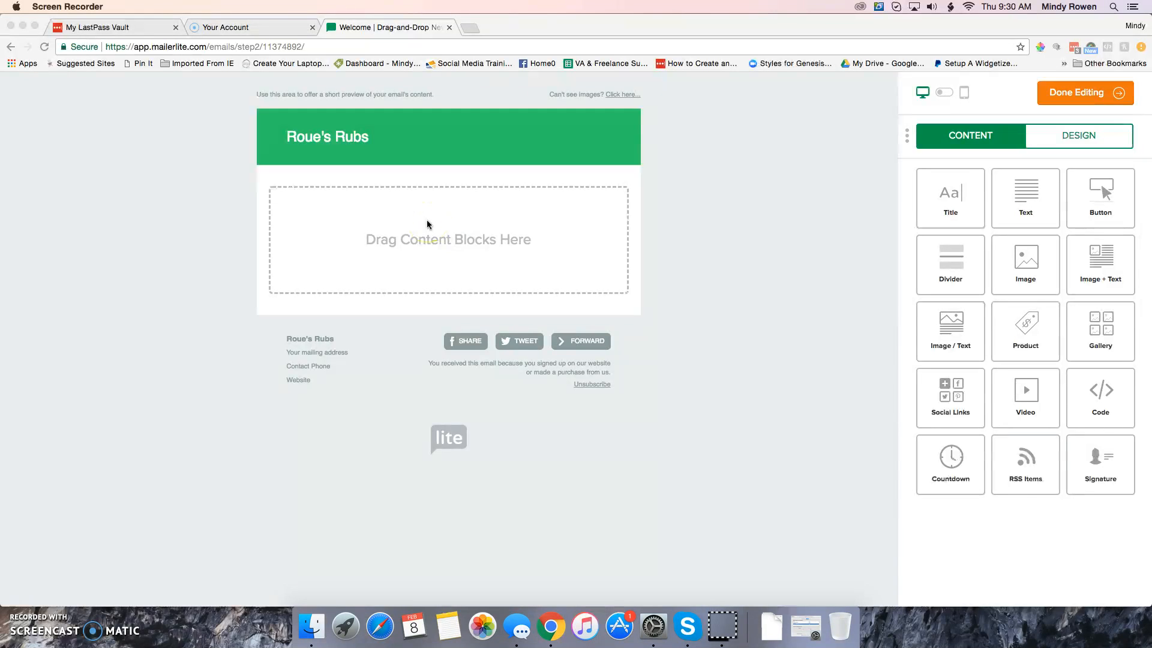
Change the email header's background color to a darker green in the custom design settings.
click(1083, 145)
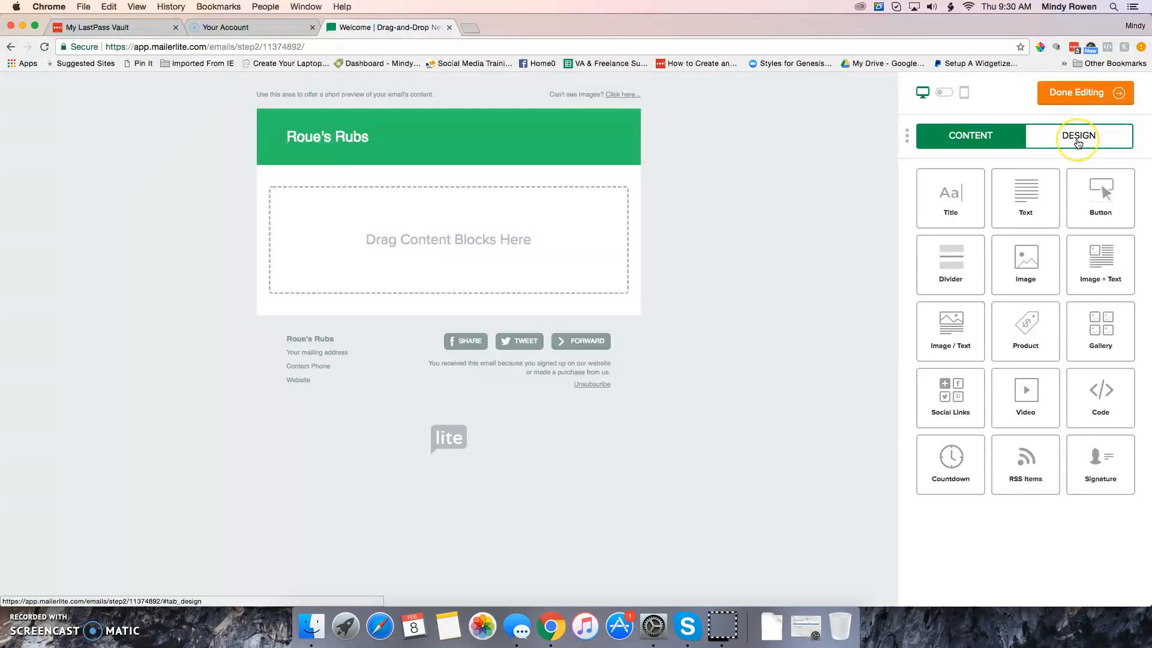
click(1078, 144)
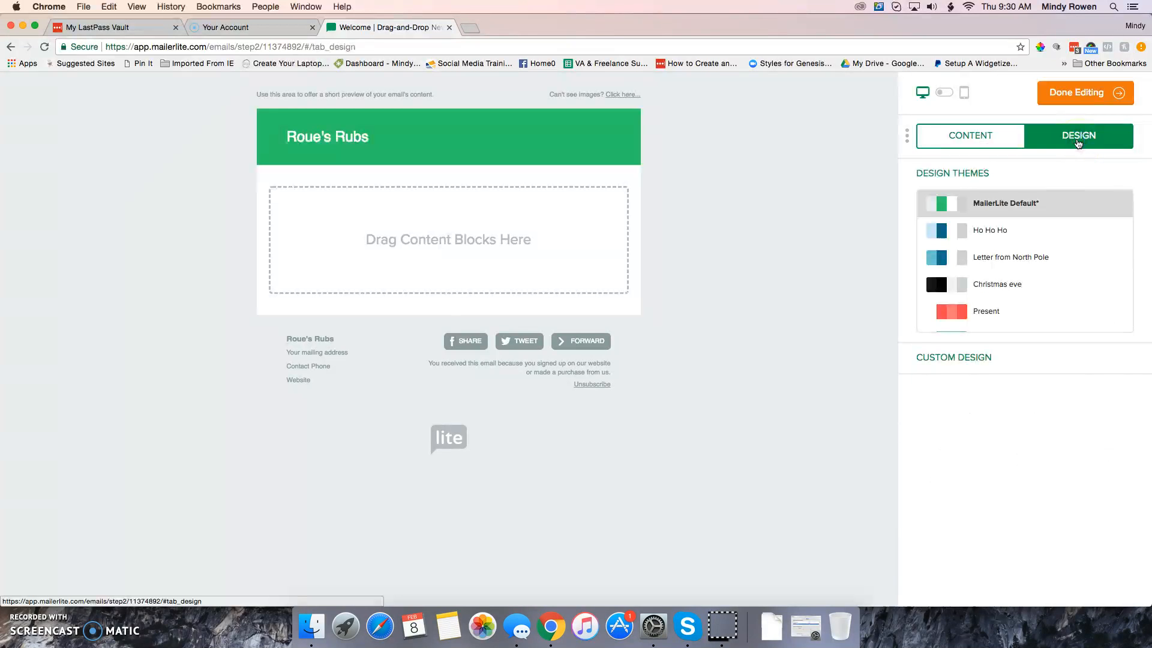
scroll(963, 258, down, 5)
click(958, 361)
click(957, 360)
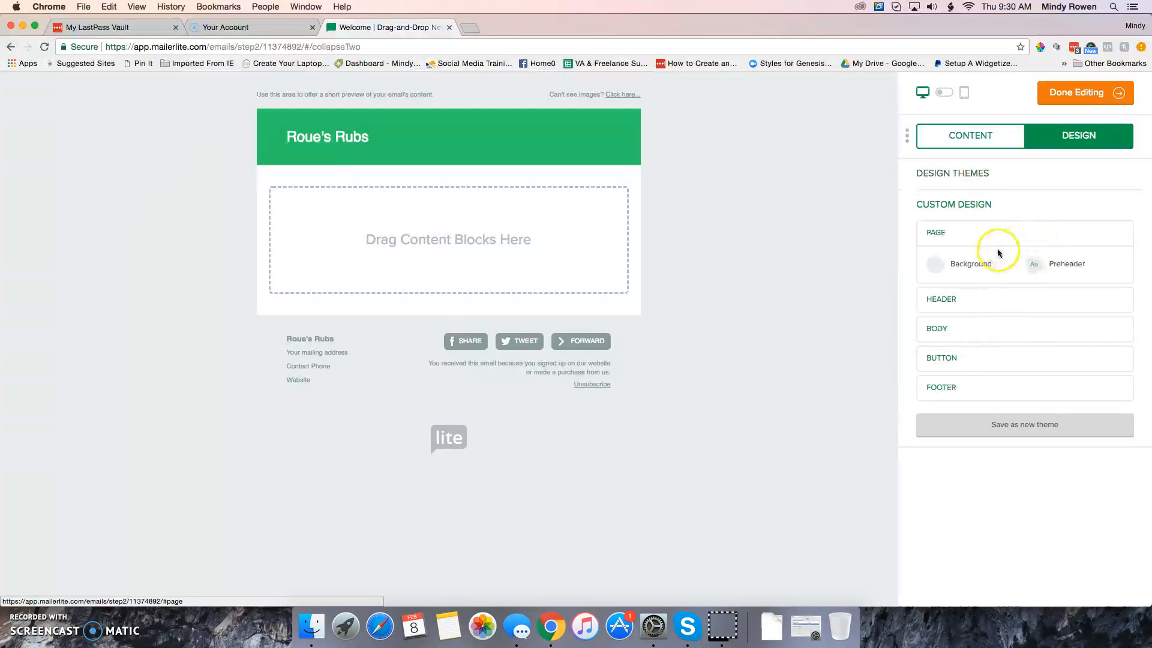
click(941, 309)
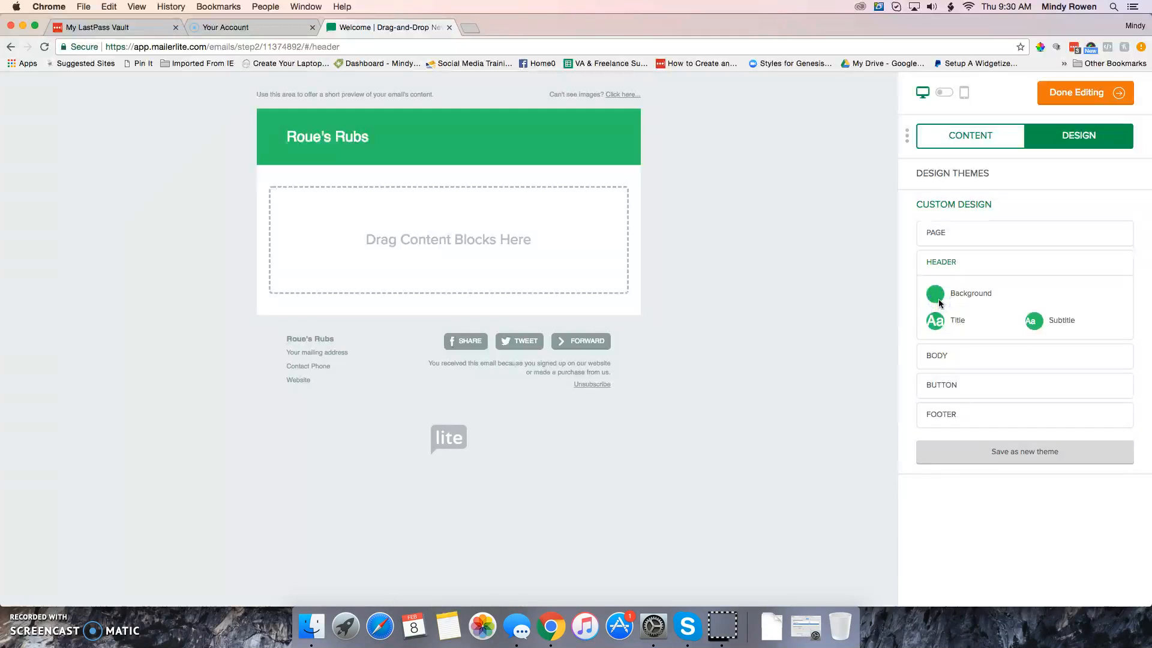
click(959, 296)
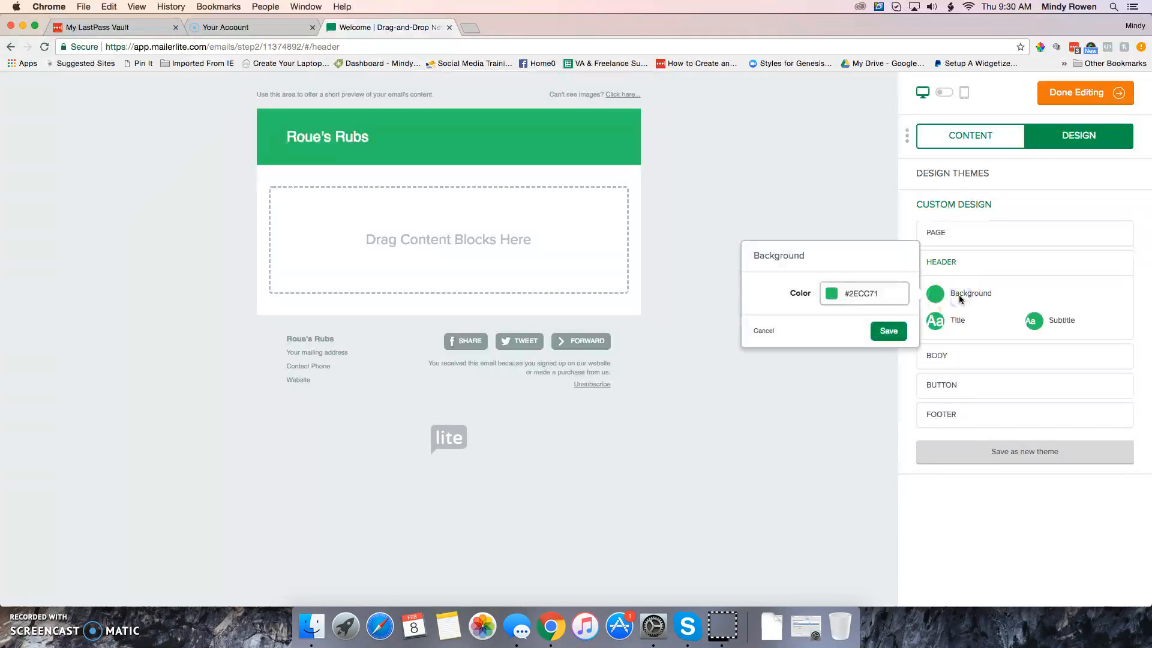
click(935, 304)
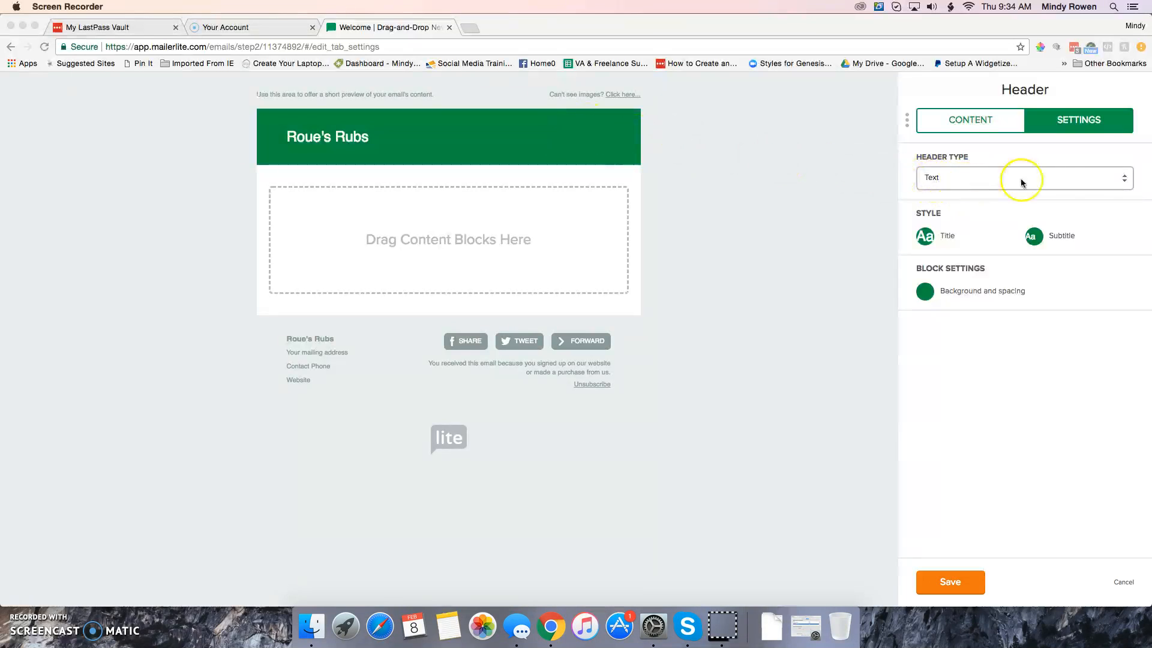
Set the header type to Image and save the header settings.
click(1124, 178)
click(1126, 180)
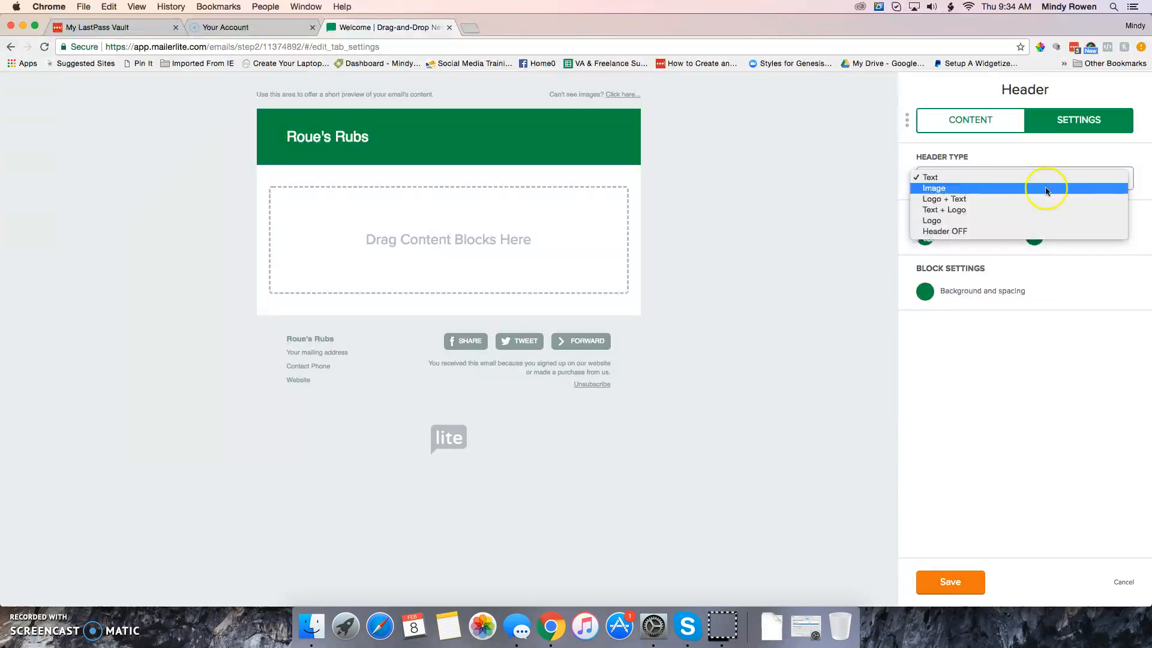
click(1021, 189)
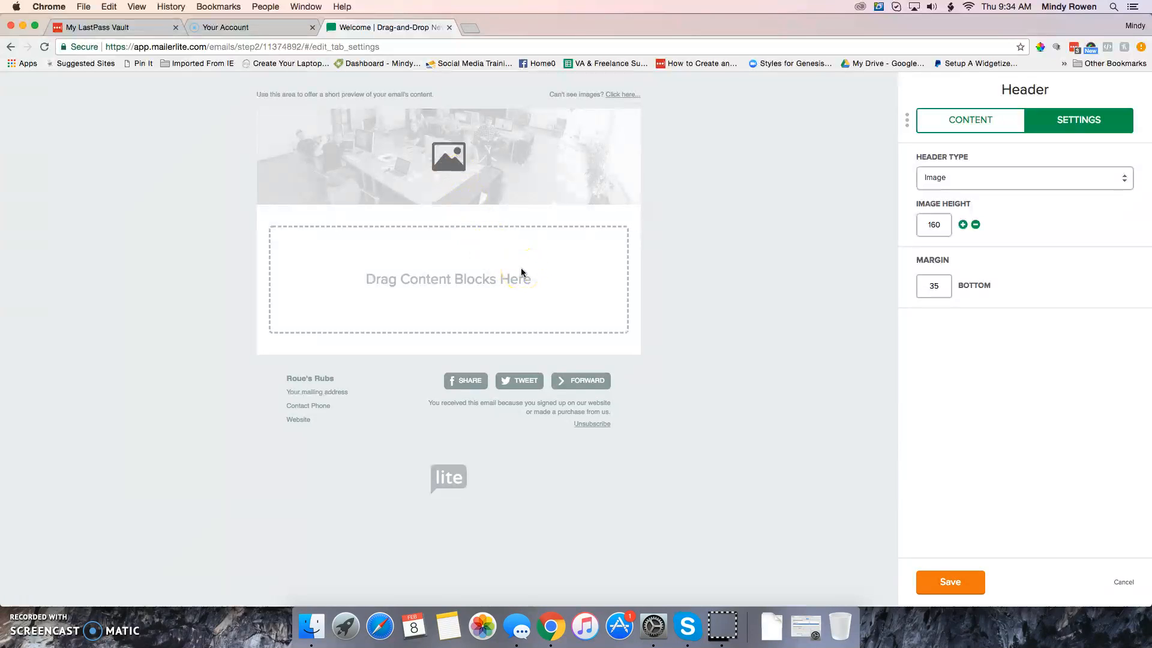
click(930, 582)
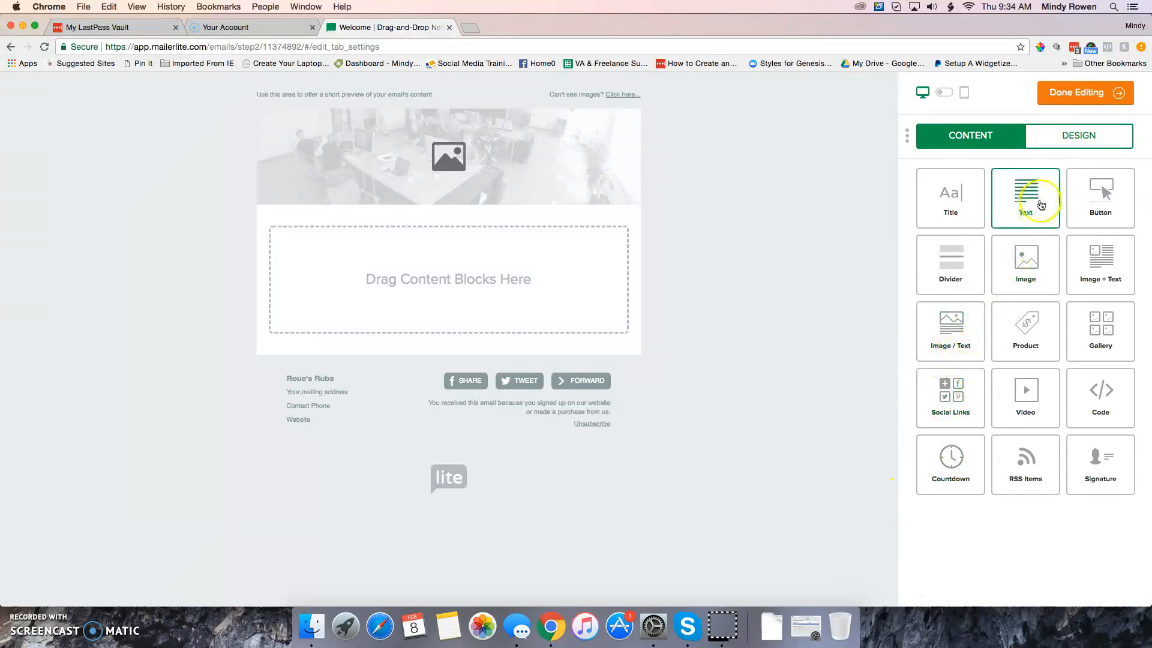
Build the email body with a text block, a divider, an image block and a second divider, in that order.
drag(1041, 201, 478, 270)
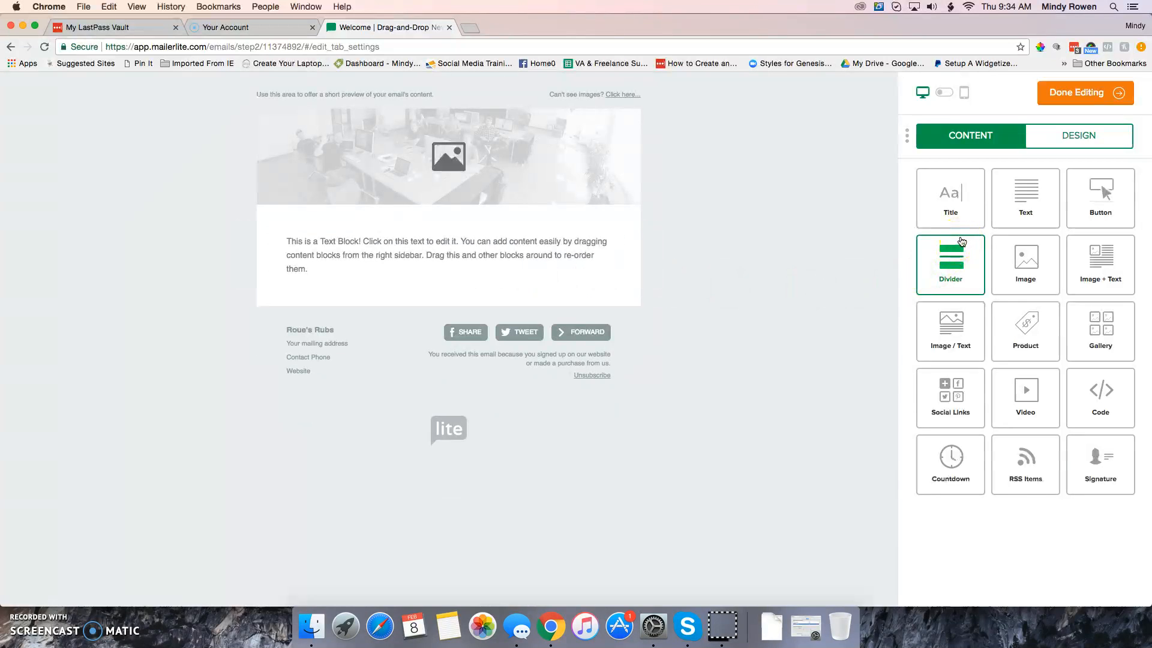
drag(962, 241, 480, 301)
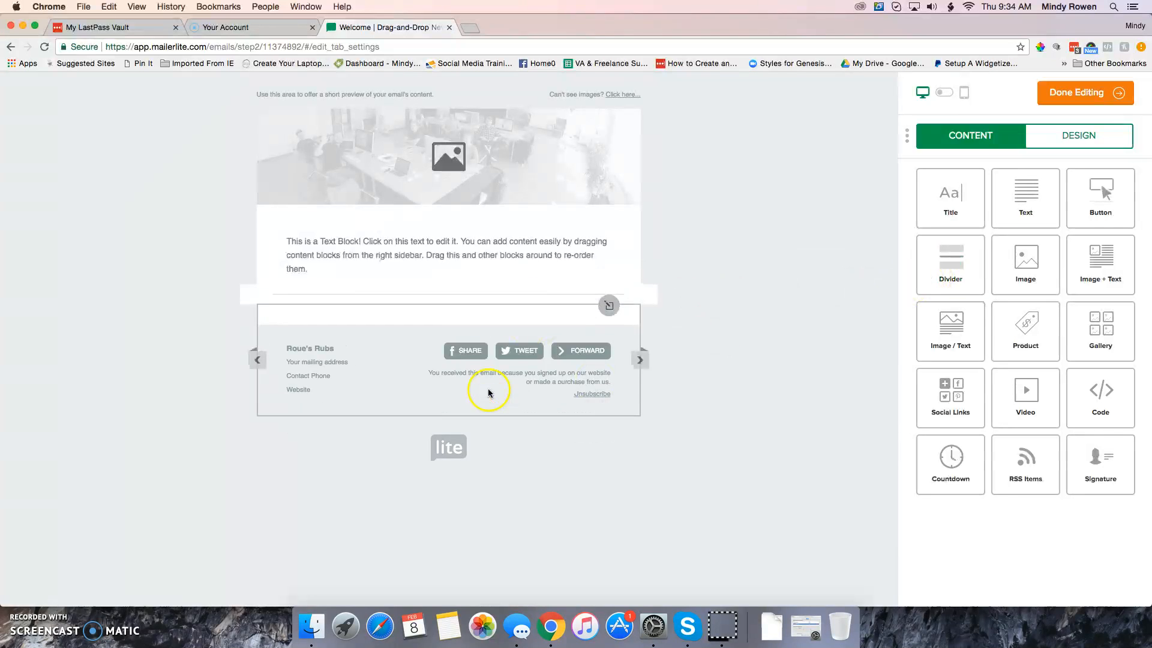
drag(1022, 288, 439, 328)
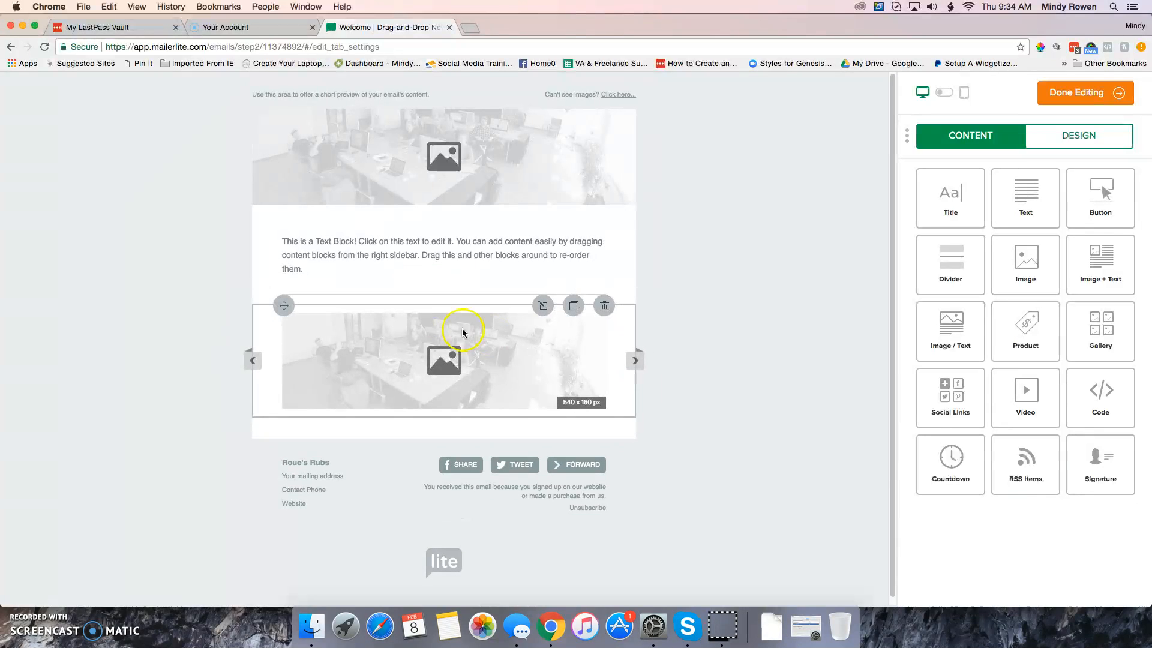
drag(963, 273, 509, 451)
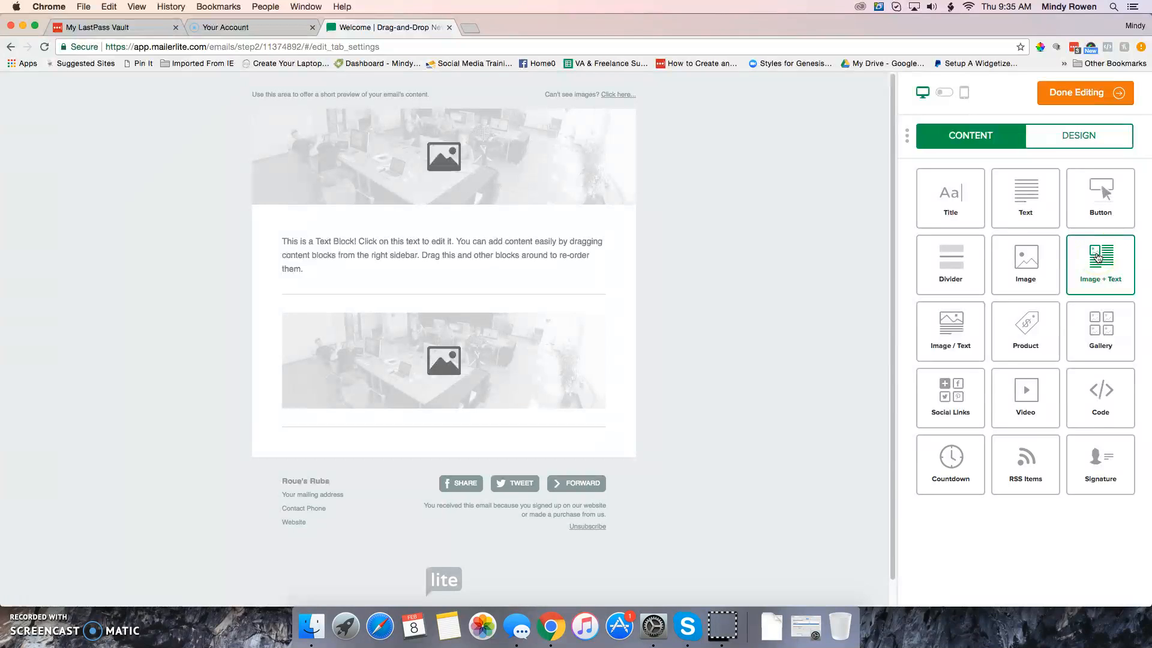
Insert a Social Links block between the body image and the lower divider.
drag(966, 389, 474, 428)
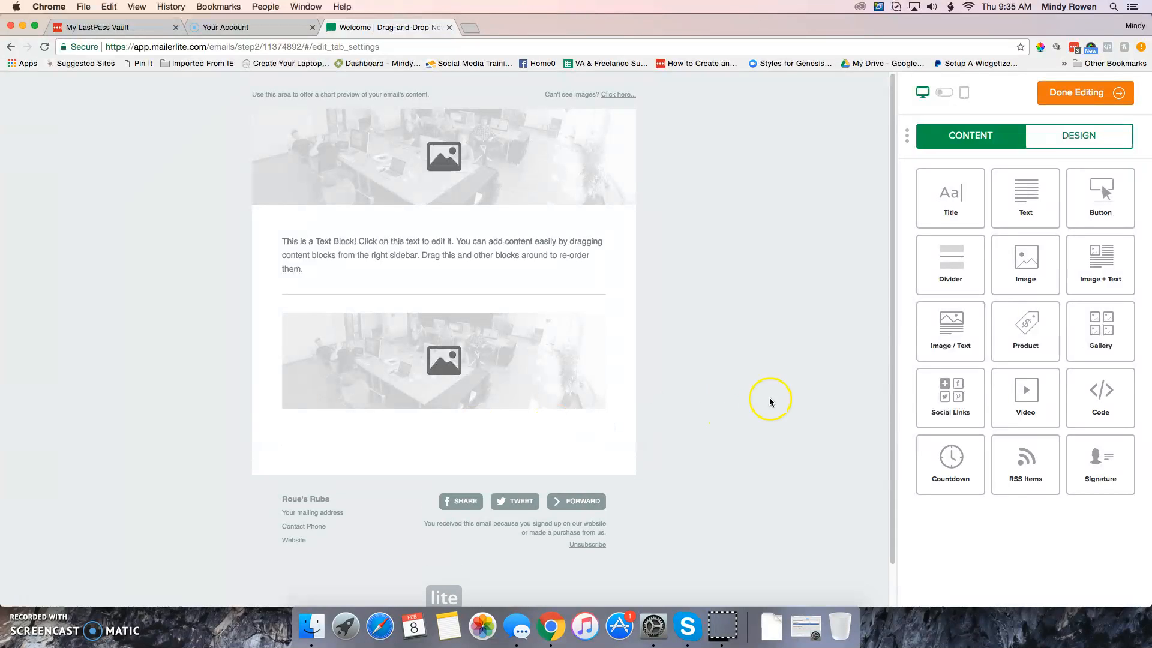
click(957, 389)
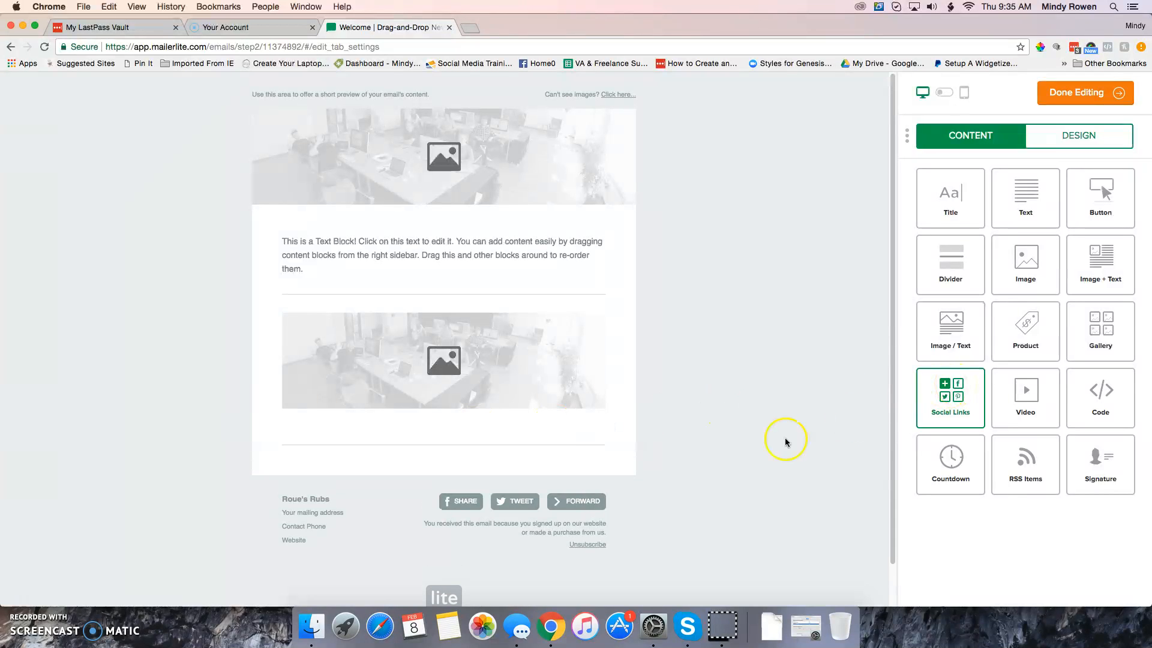
drag(949, 395, 460, 458)
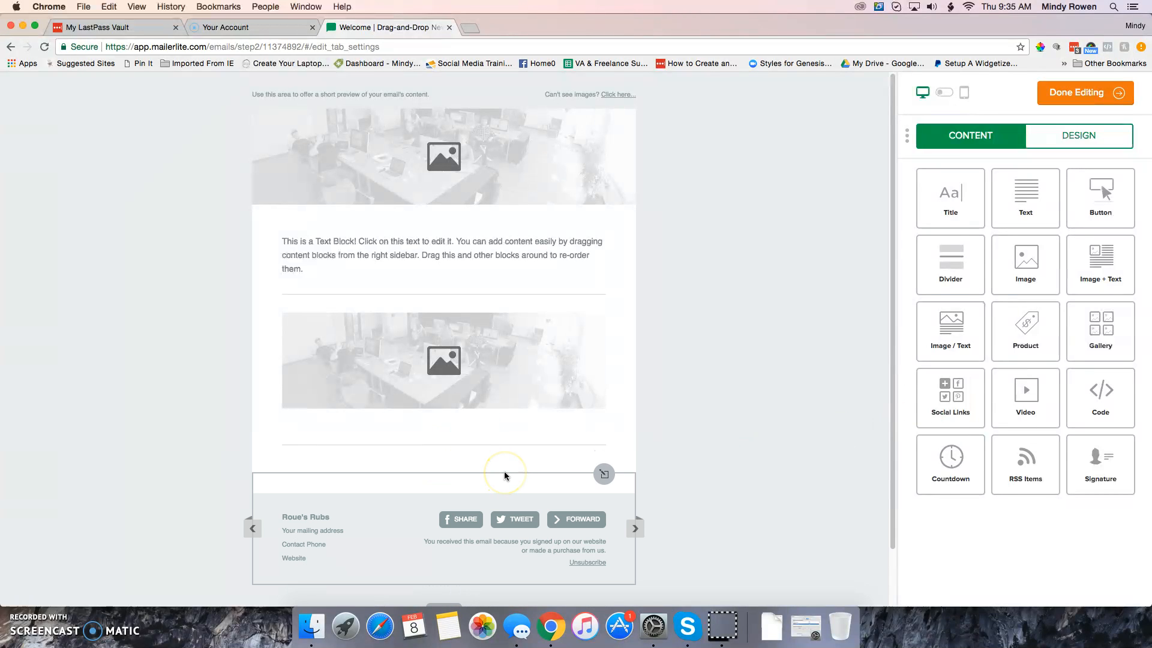
click(24, 602)
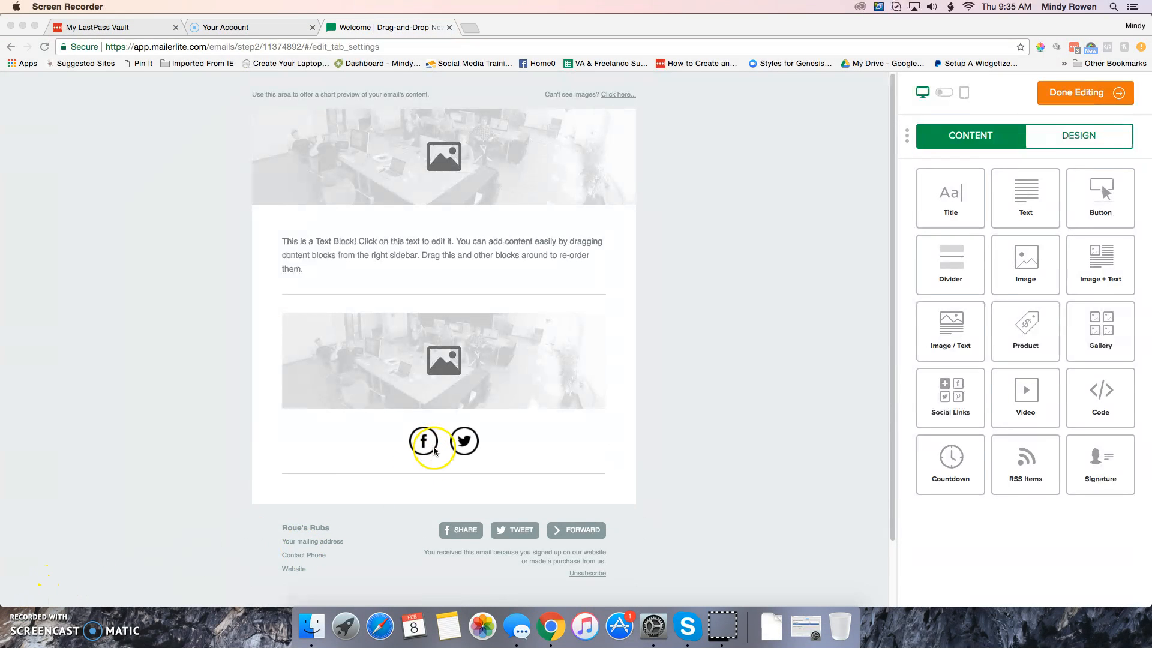
scroll(468, 427, down, 3)
scroll(468, 426, up, 3)
scroll(471, 382, down, 3)
scroll(471, 386, up, 3)
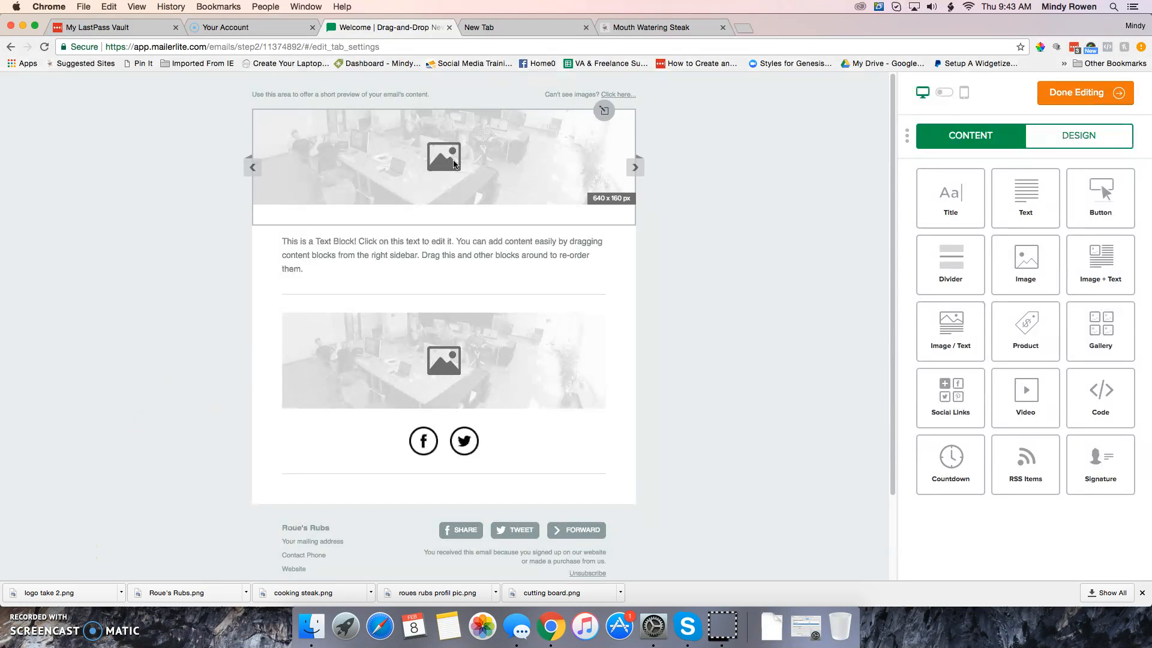
Open the file manager for the header image and upload "logo take 2.png" from the Roue's Rubs folder in Documents.
click(1088, 137)
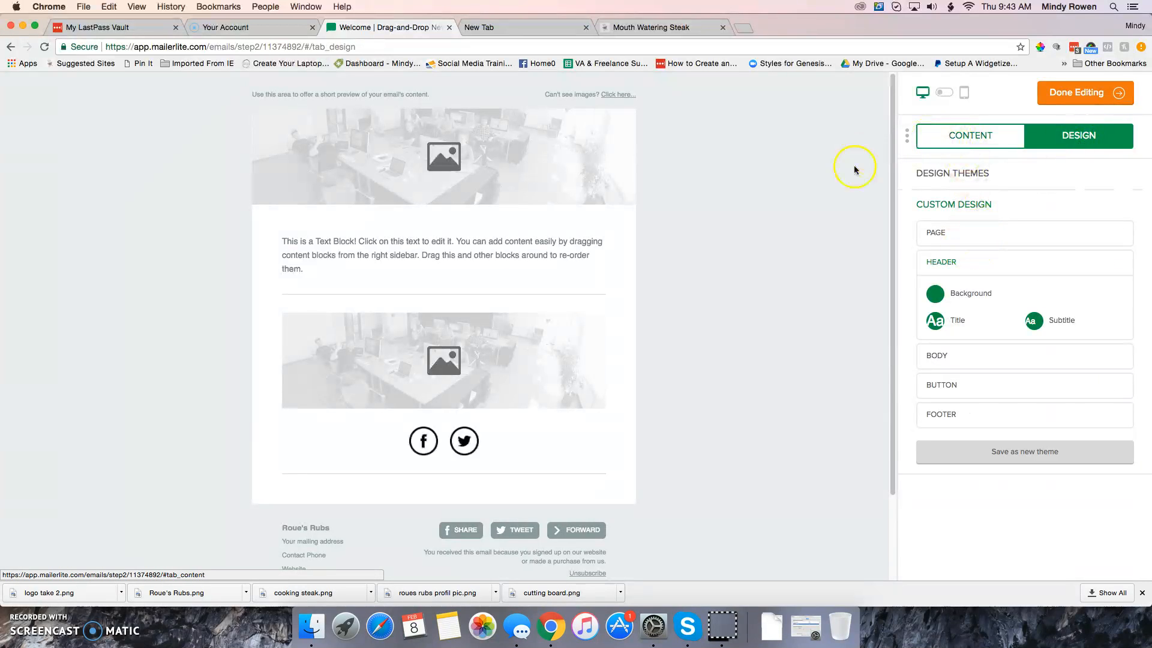
click(454, 163)
click(946, 171)
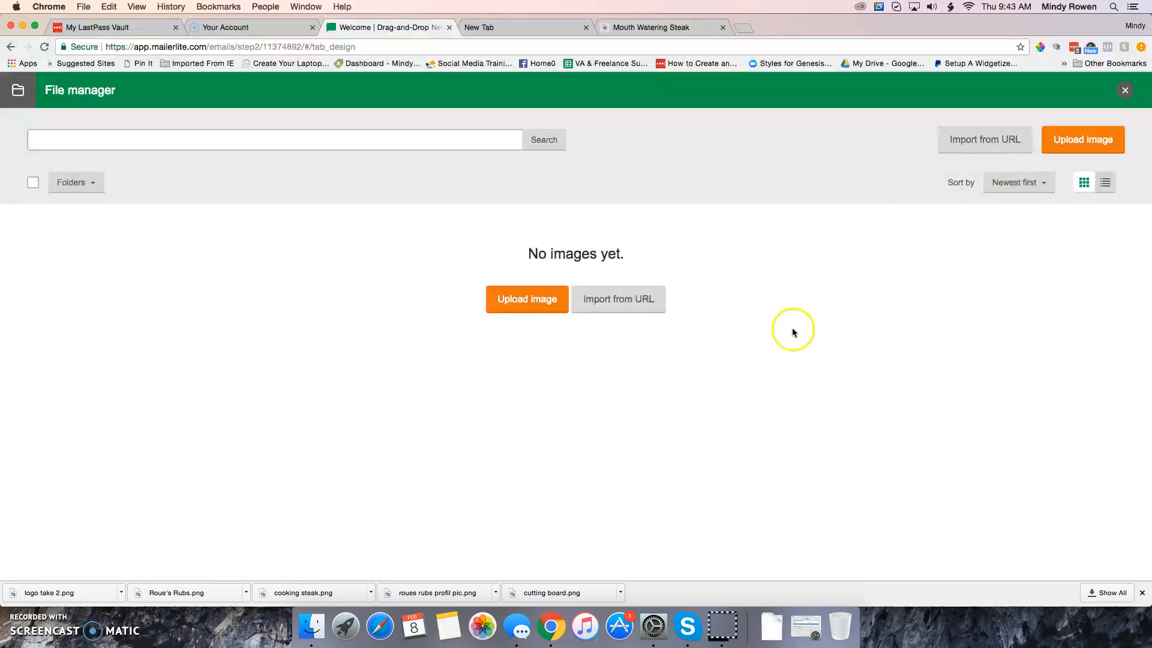
click(532, 294)
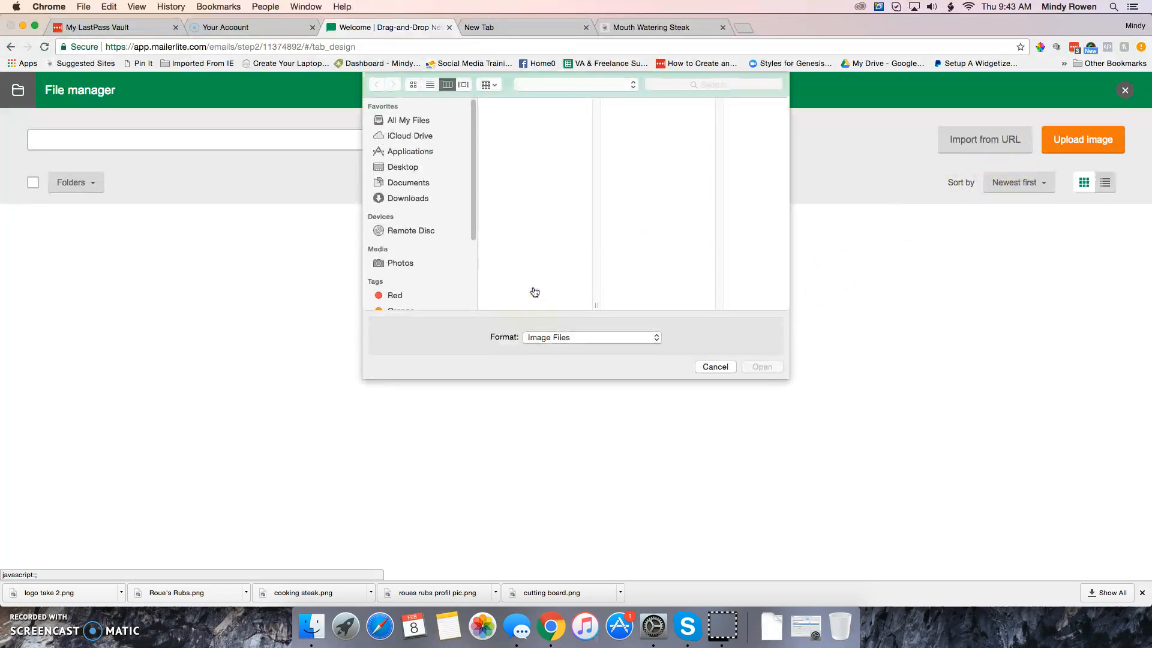
click(416, 185)
click(504, 180)
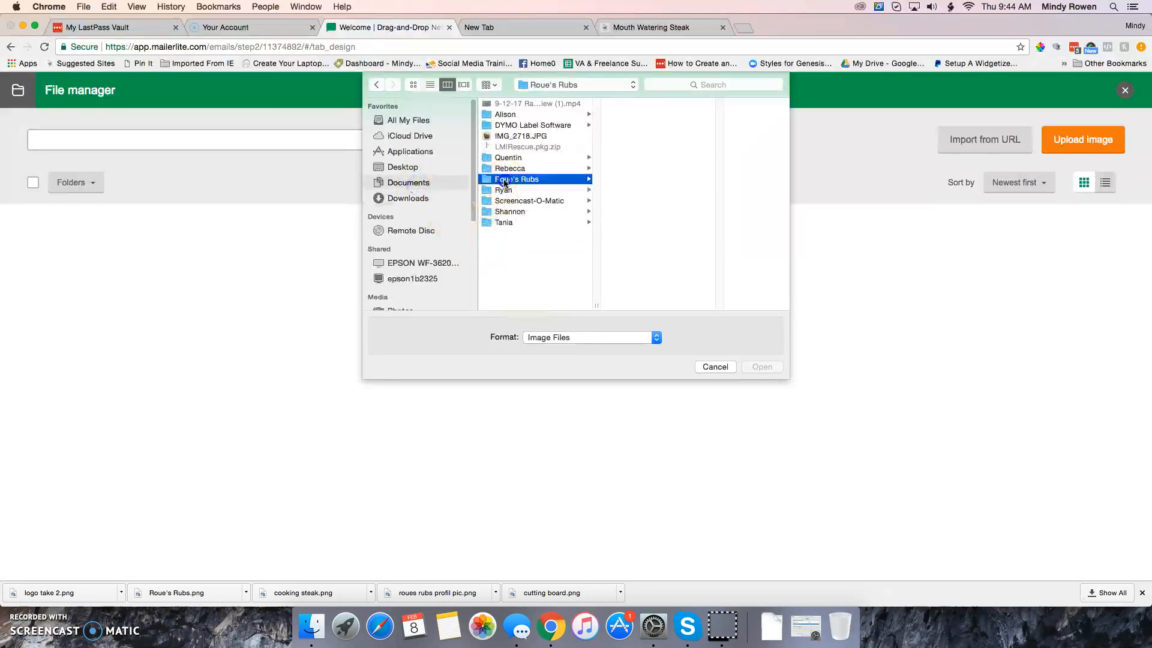
click(642, 126)
click(762, 365)
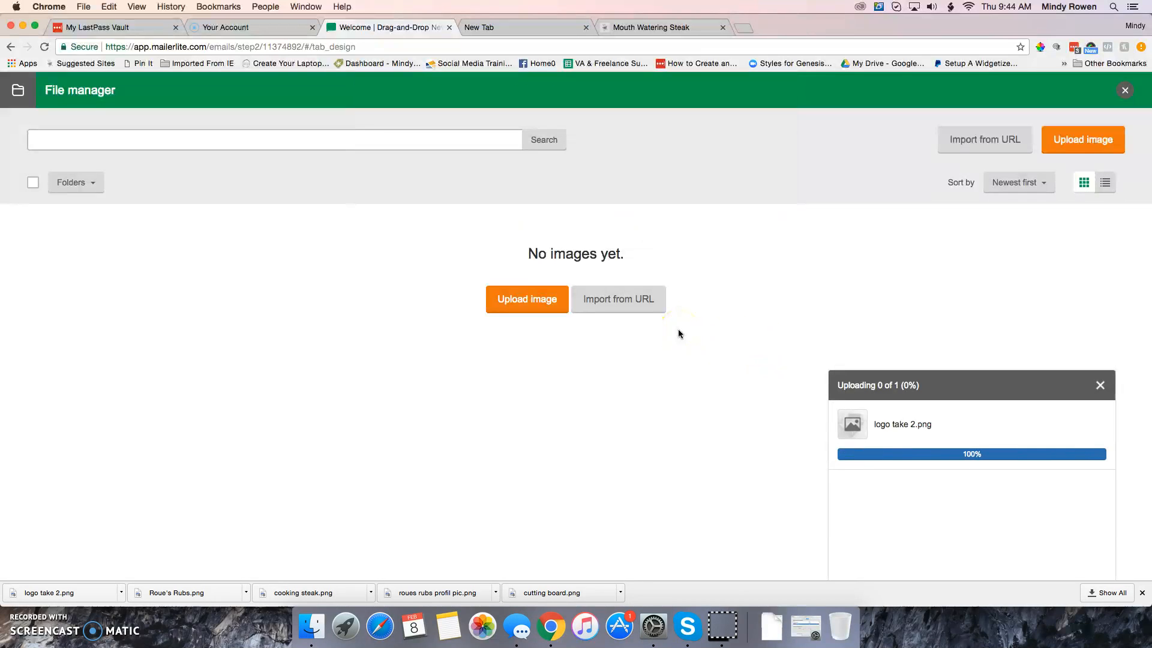
Upload "cooking steak.png" and "cutting board.png" from the Roue's Rubs folder to the file manager.
click(543, 300)
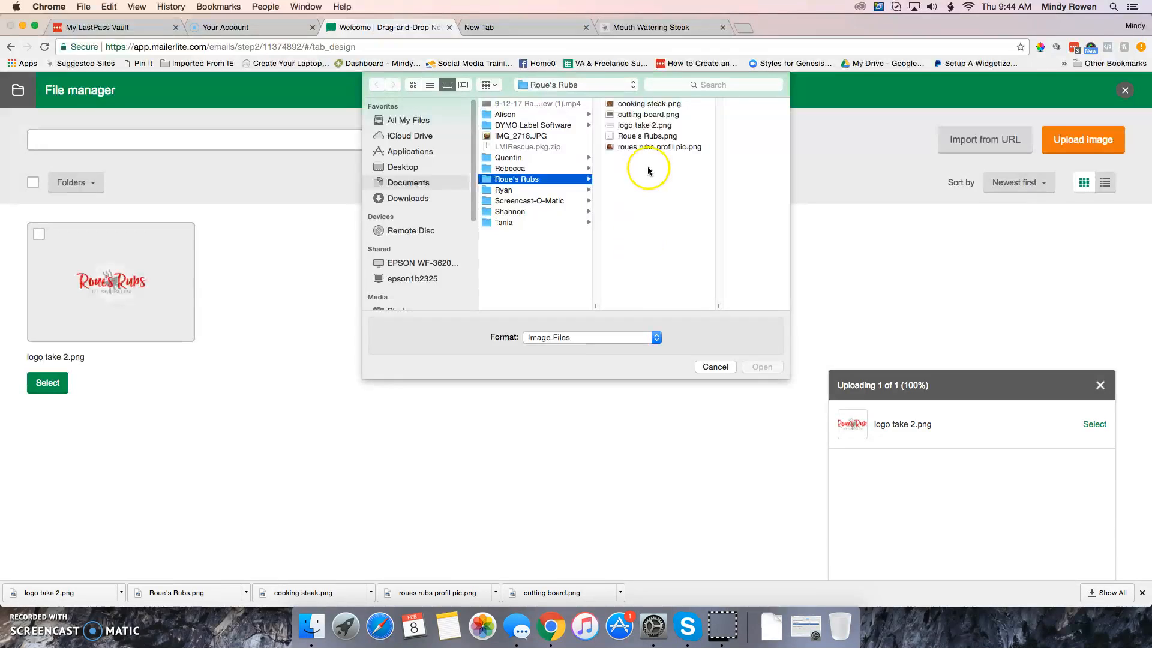
click(645, 108)
click(758, 367)
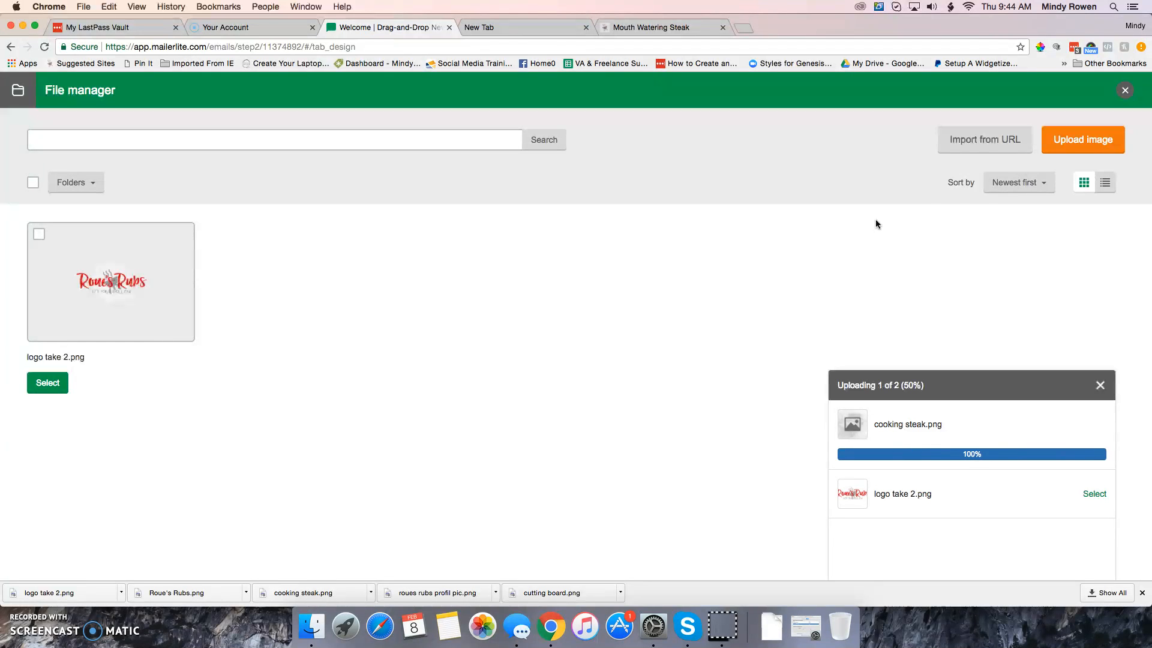
click(1068, 154)
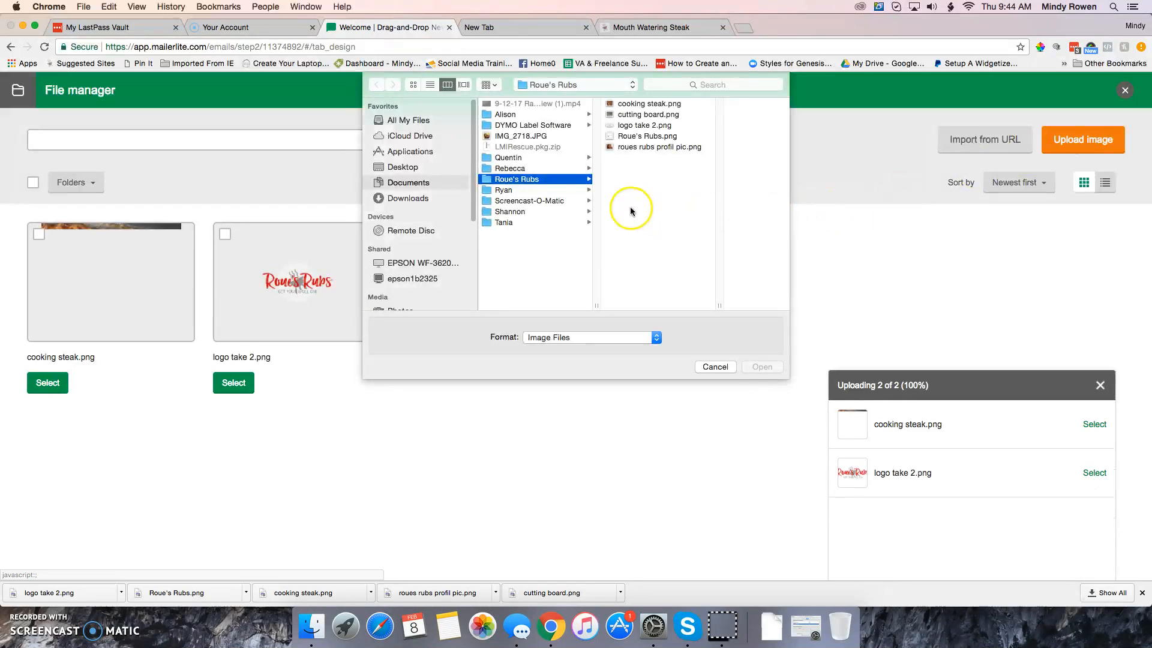
double_click(643, 115)
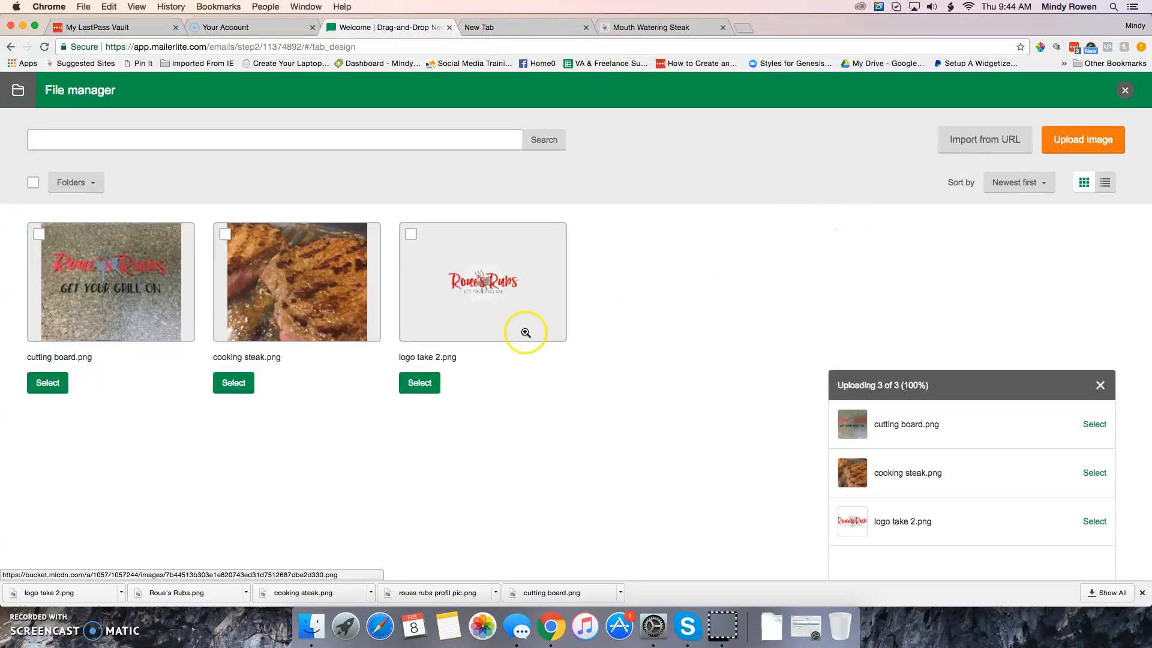
Use "logo take 2.png" as the email's header image and save the header block.
click(419, 382)
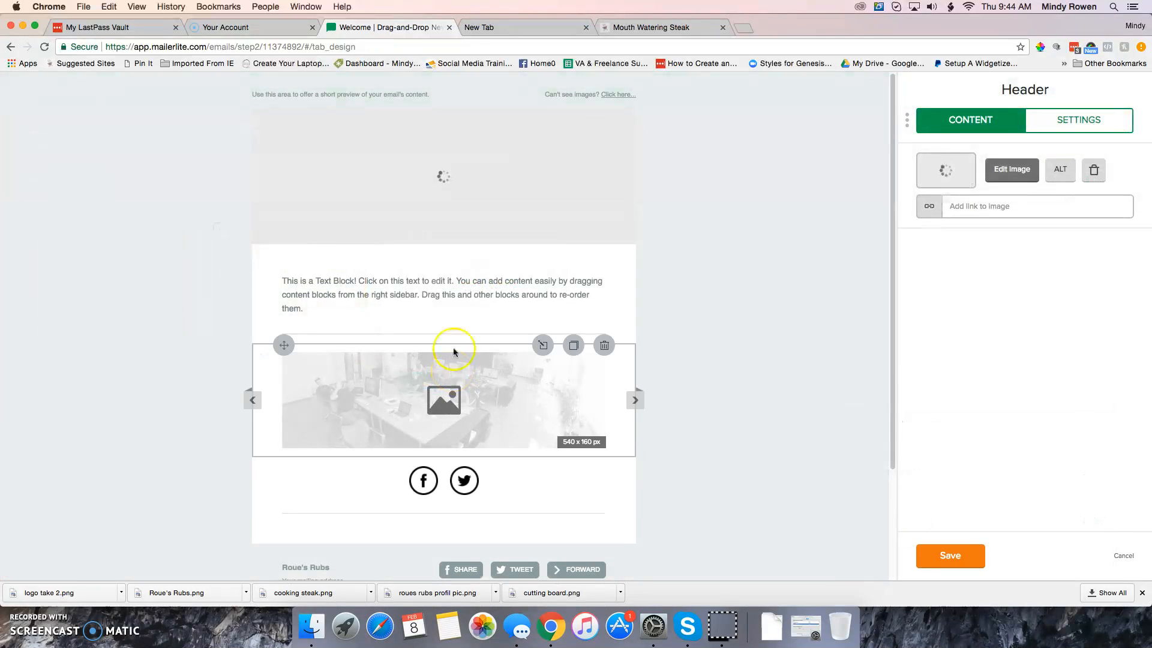
click(485, 201)
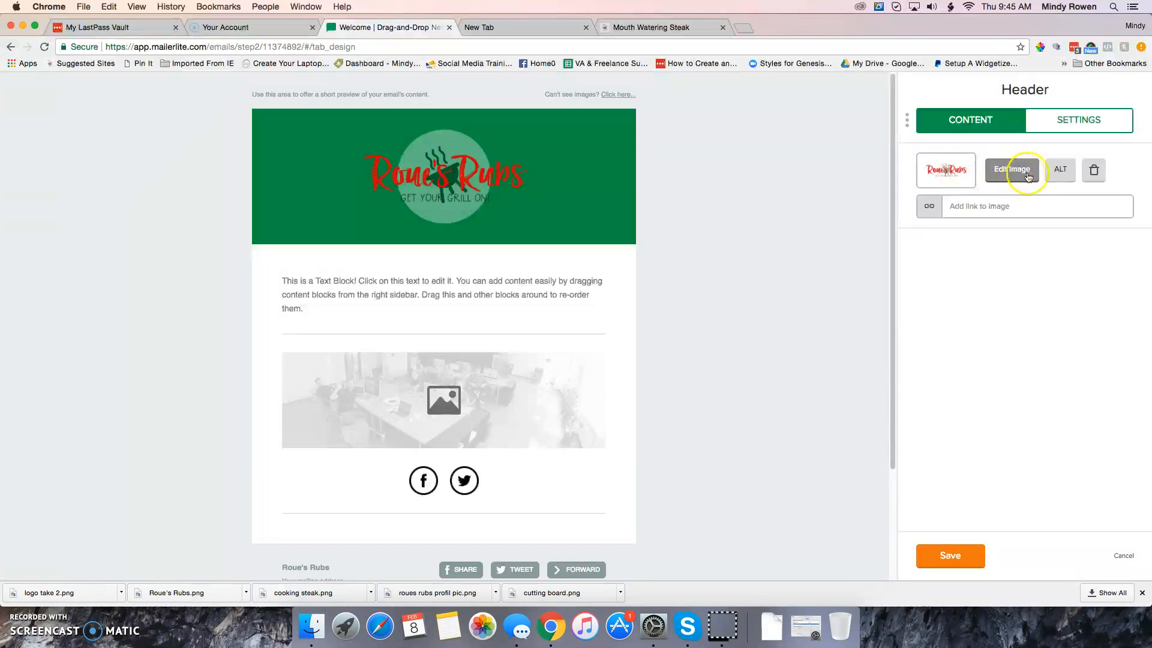
click(1067, 126)
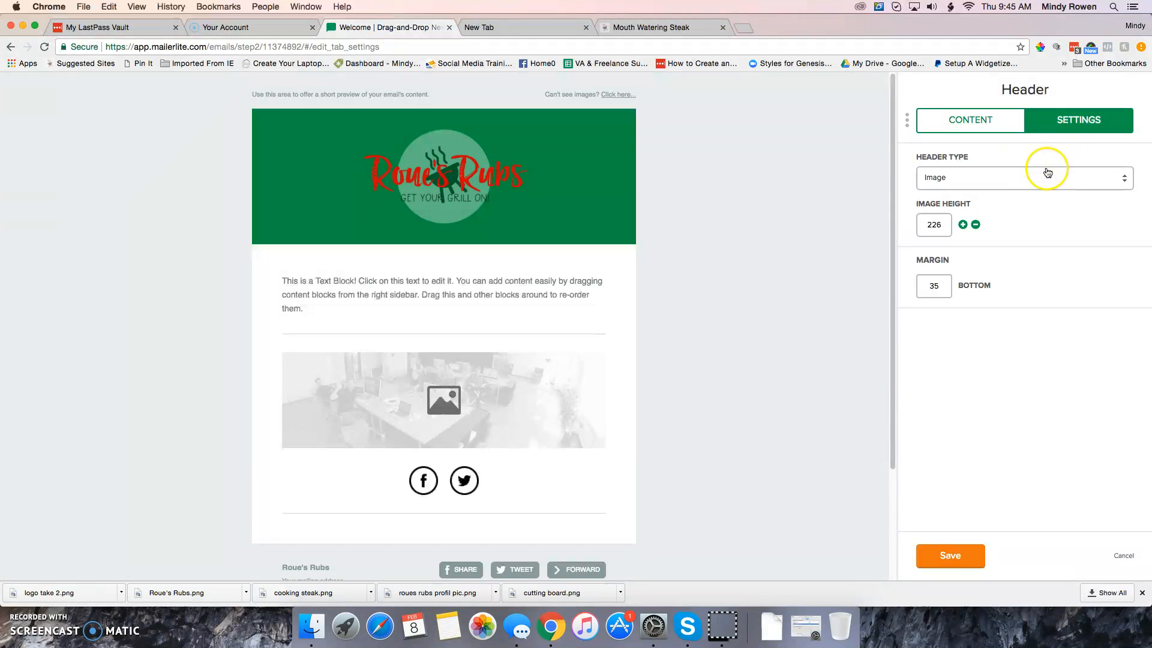
click(982, 119)
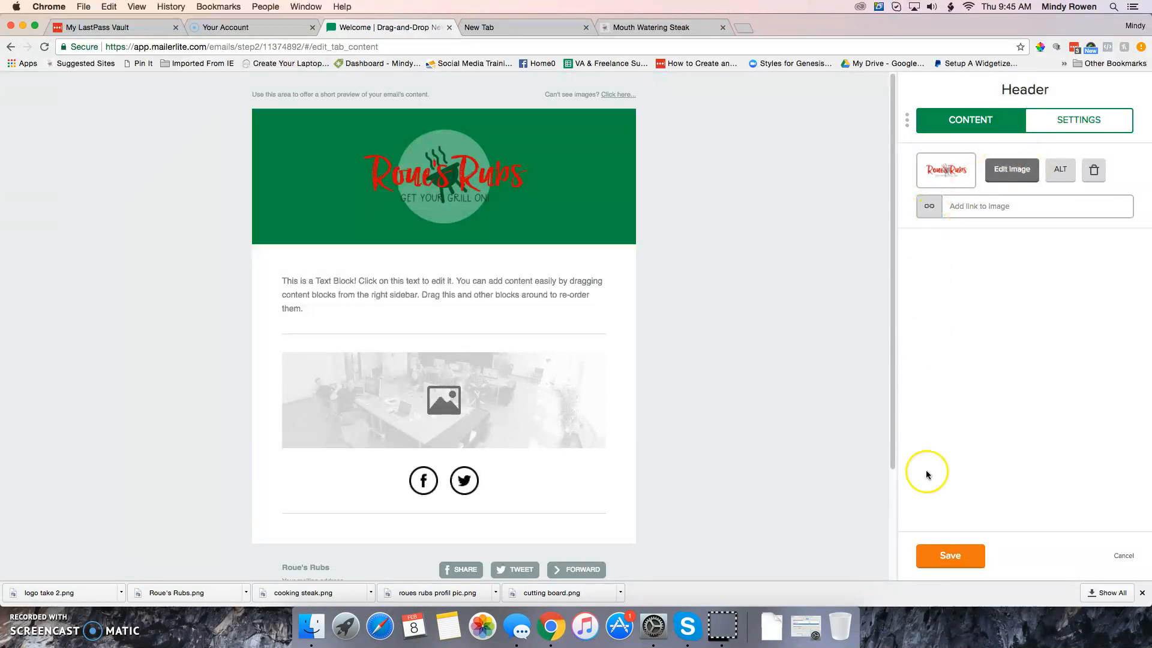
click(937, 553)
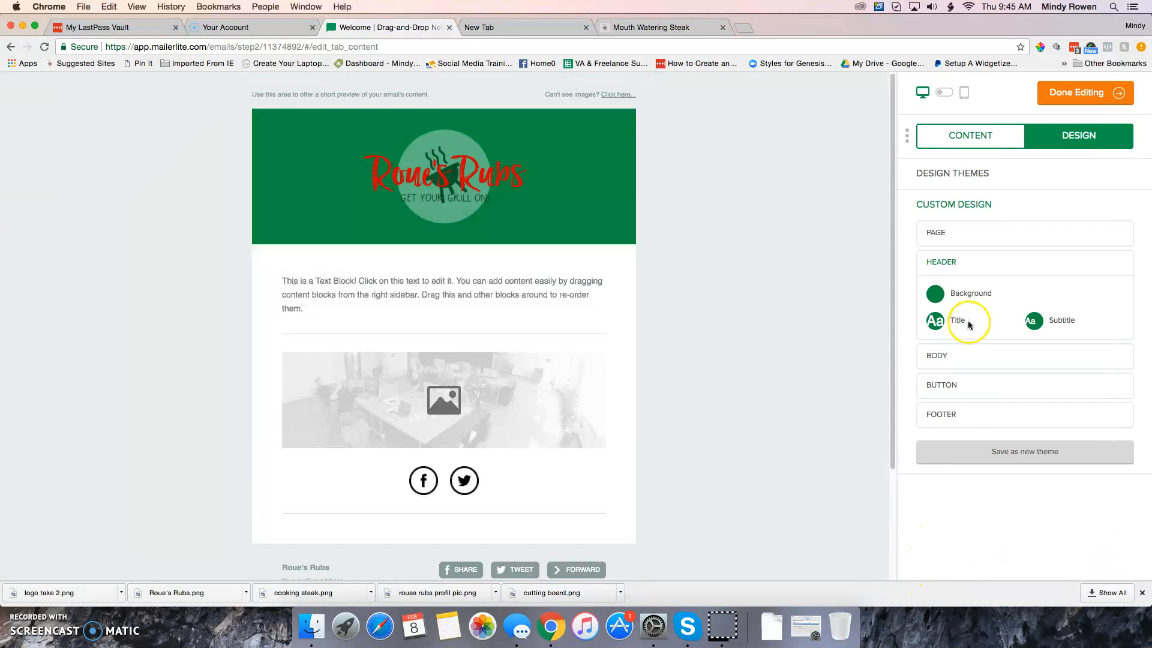
Set the header's background color to #ffffff in the custom design and save it.
click(960, 297)
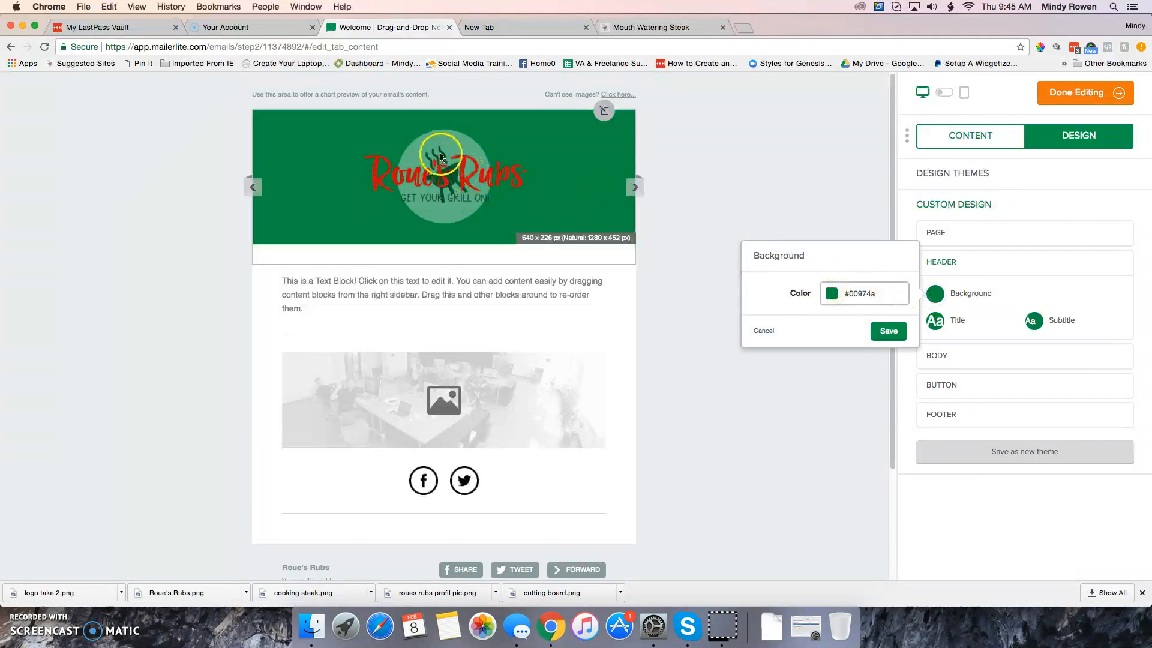
drag(876, 294, 851, 297)
text(ffffff)
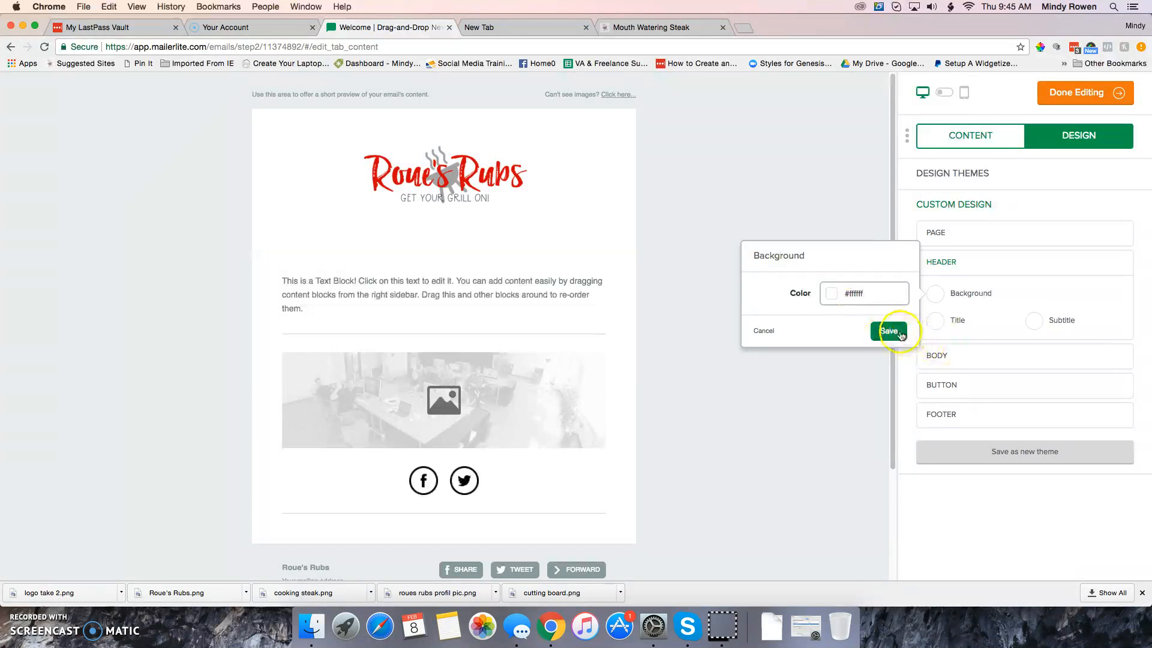
click(900, 334)
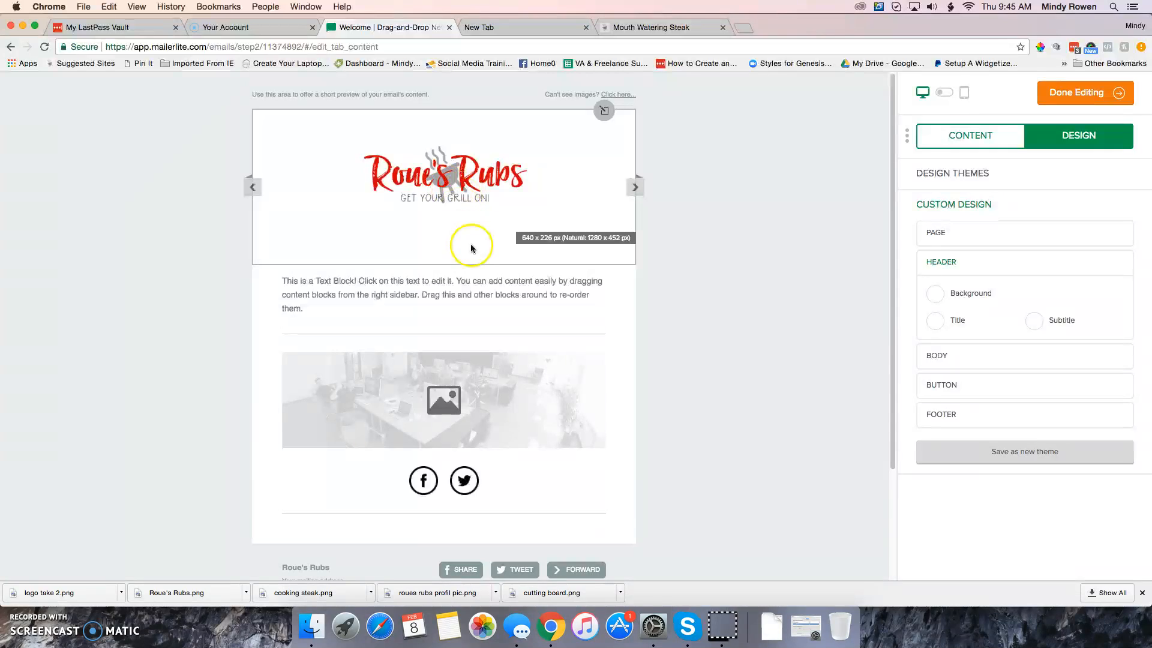
Give the text block below the header the subtitle "New Recipe on the blog!".
click(470, 290)
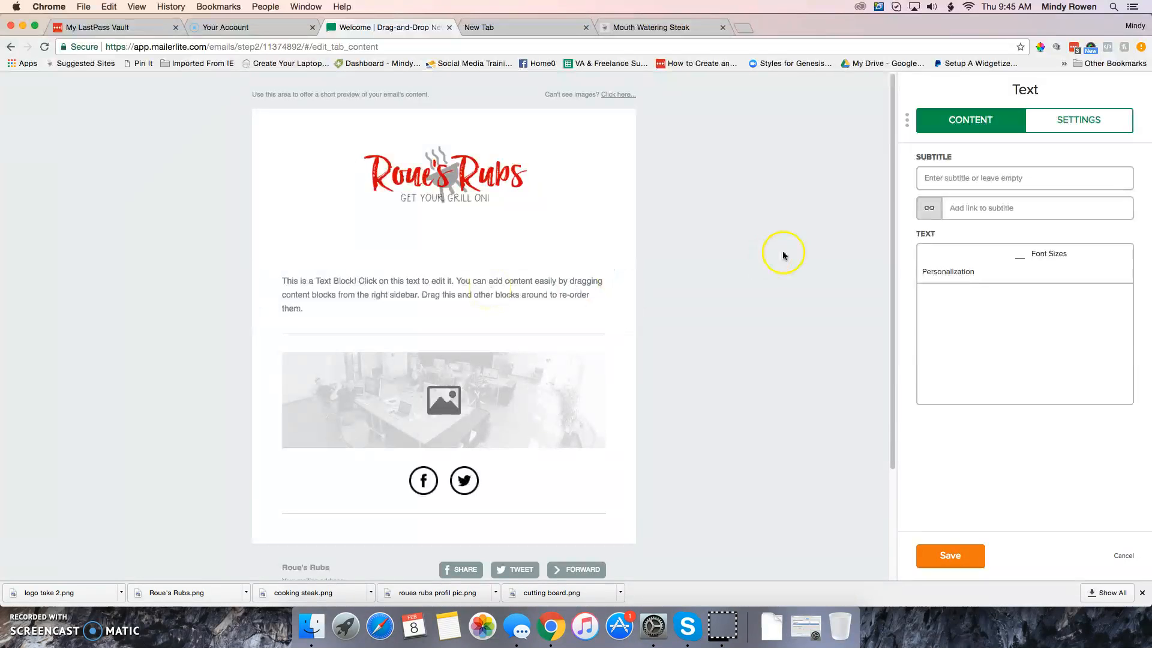
click(943, 180)
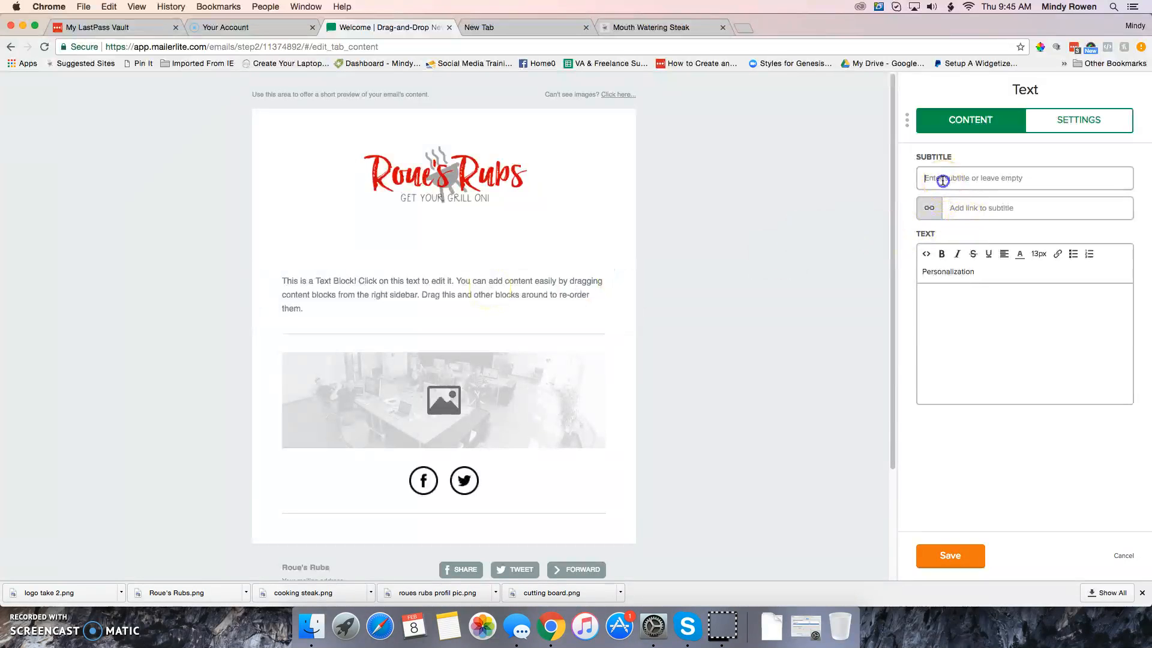
text(New Recipe o)
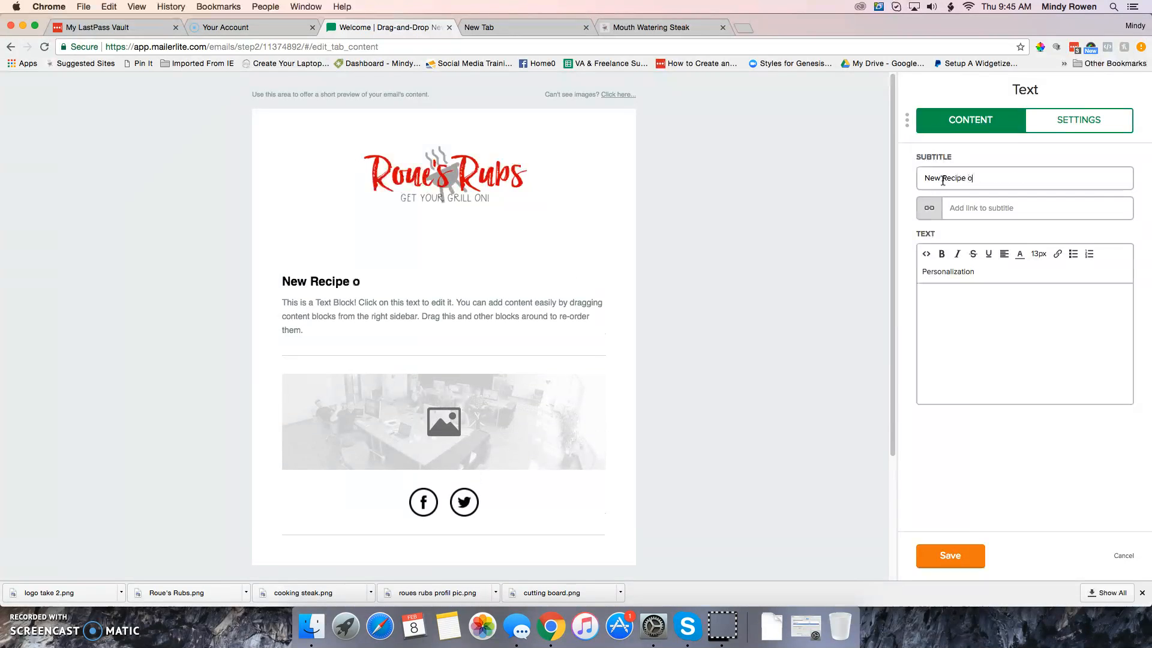
text(n the blog!)
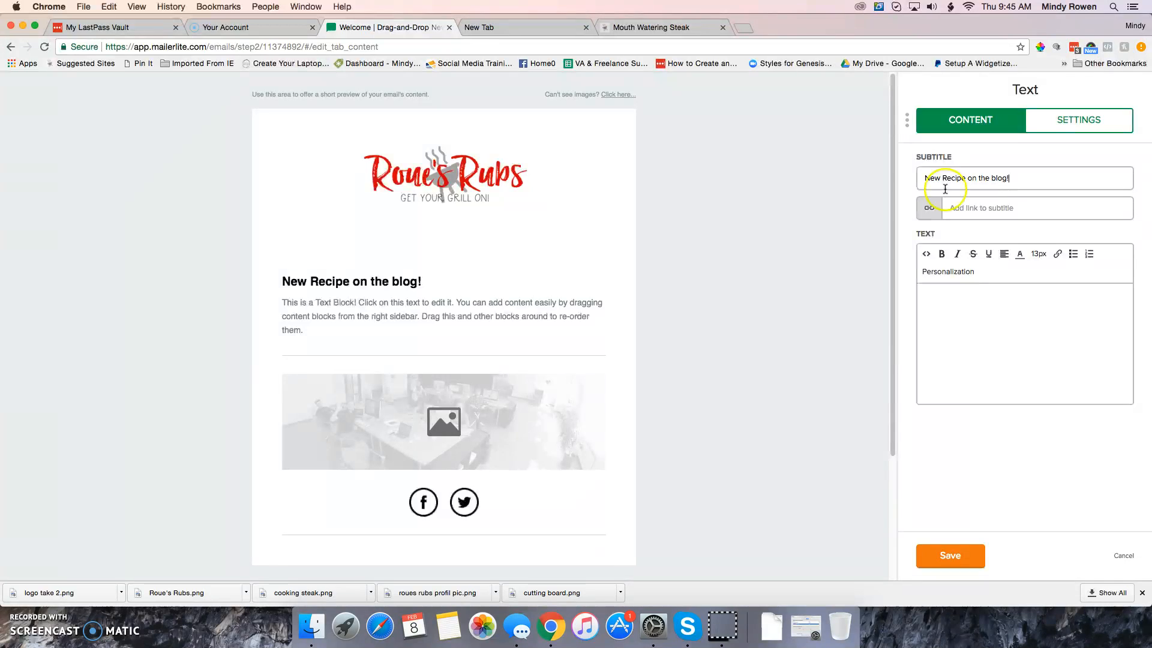
Write the block's text as "Check out the new recipe for a fabulous steak seasoning!" and, on a new line, "You can read more about that here.".
click(967, 297)
text(Check out the new recipe )
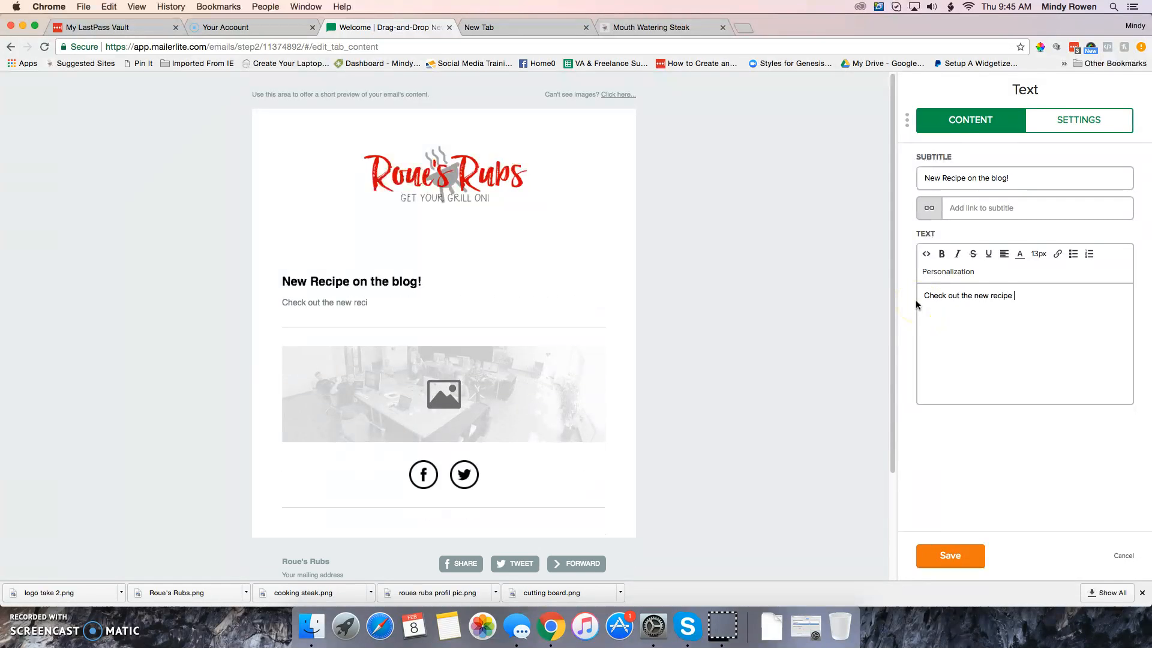
text(for a fabulous steak season)
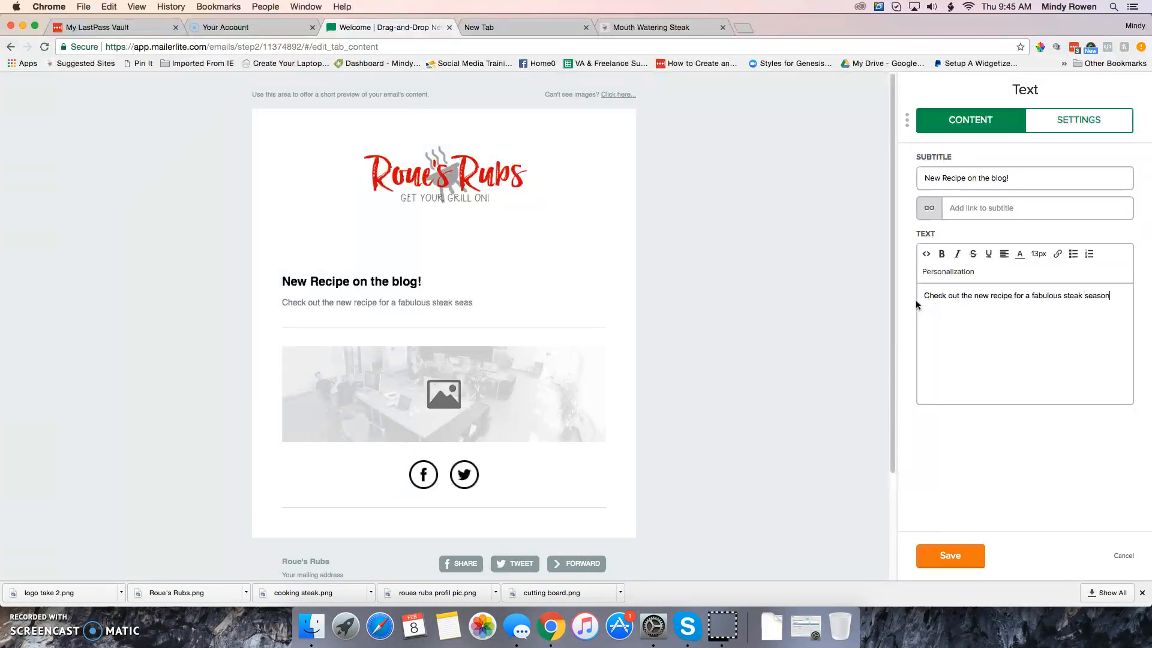
text(ing!)
key(Return)
text(You can read)
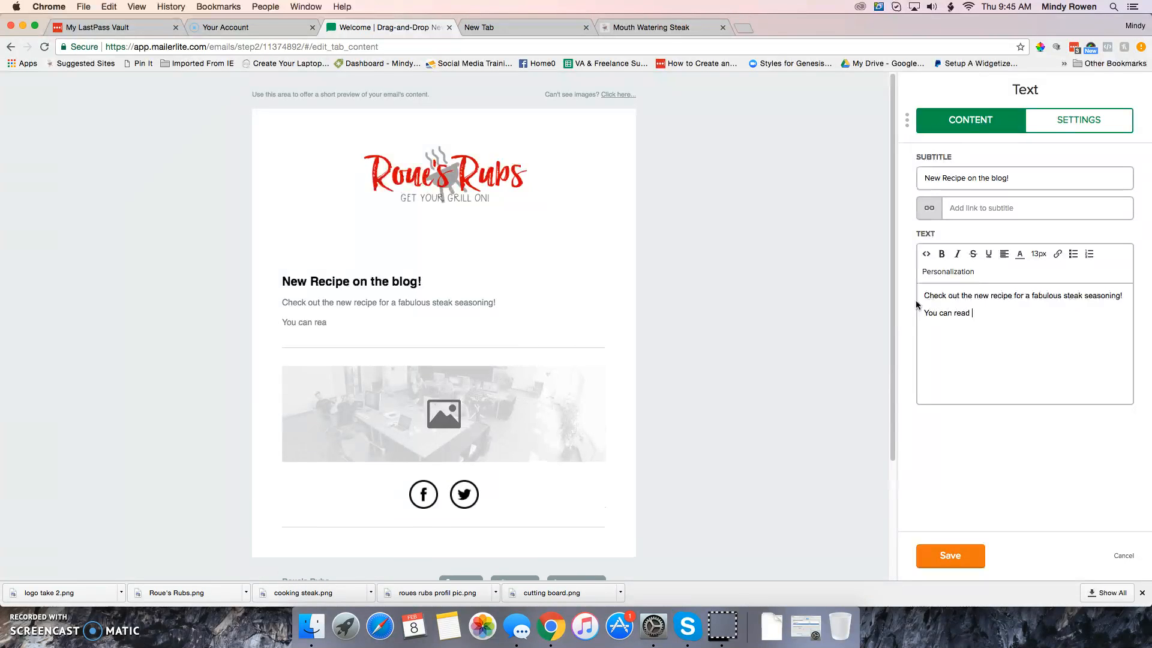
text(ere.)
click(992, 313)
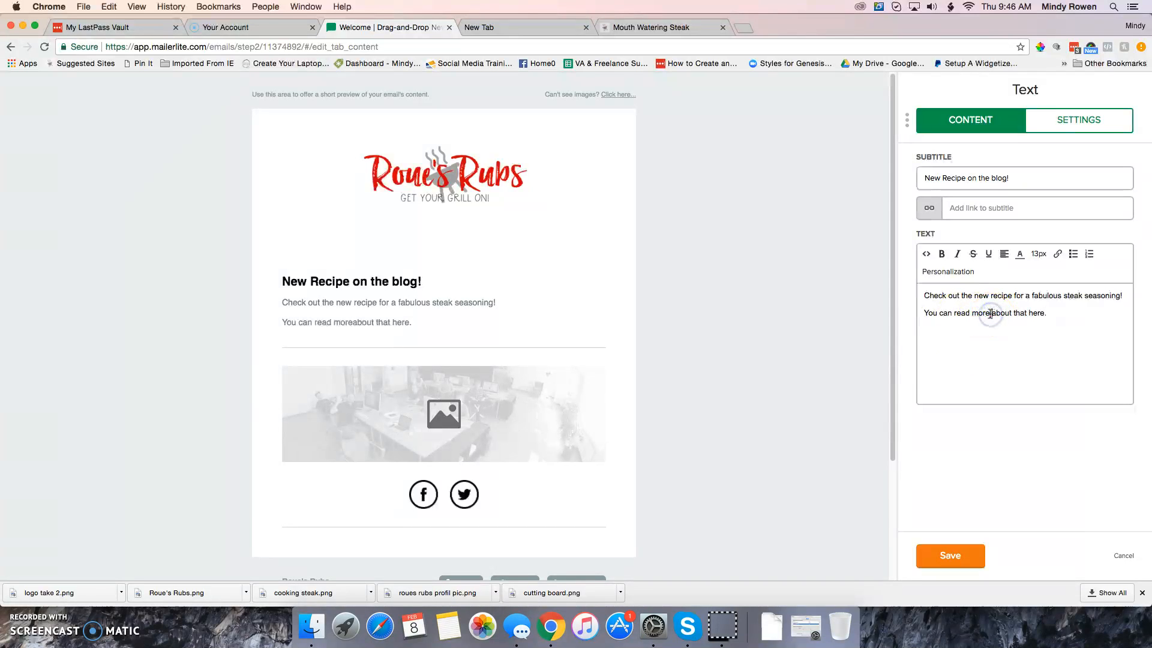
Link the sentence "You can read more about that here." to the address of the Mouth Watering Steak blog post, copied from its open tab.
drag(927, 313, 1047, 313)
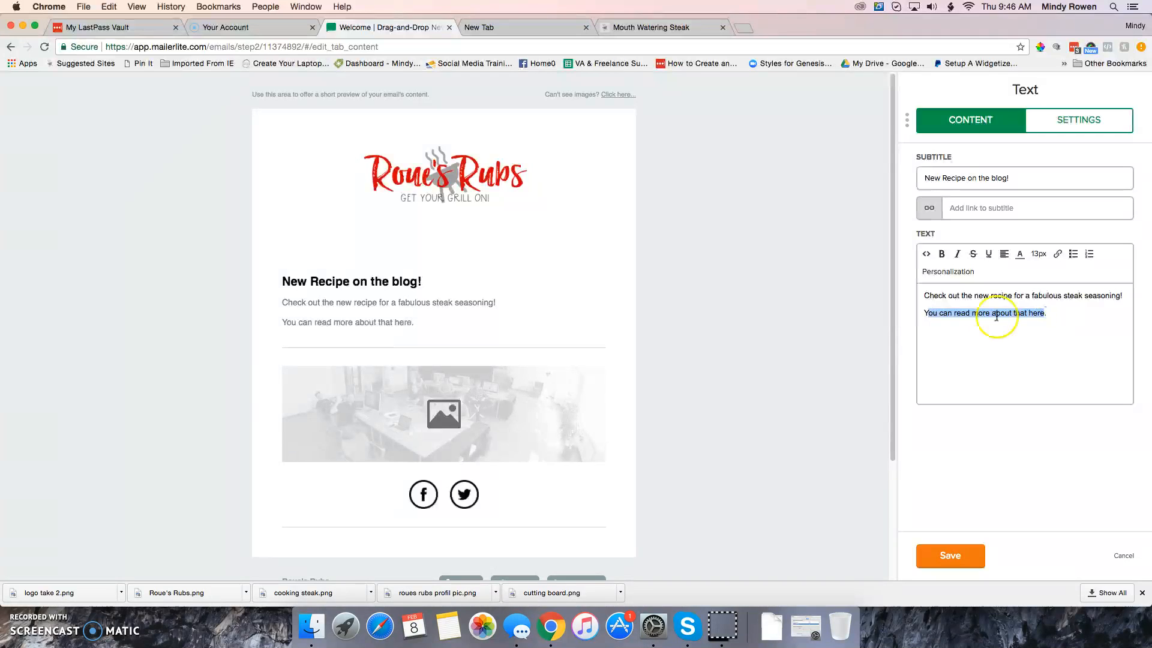
click(926, 312)
drag(926, 312, 1049, 313)
click(1057, 255)
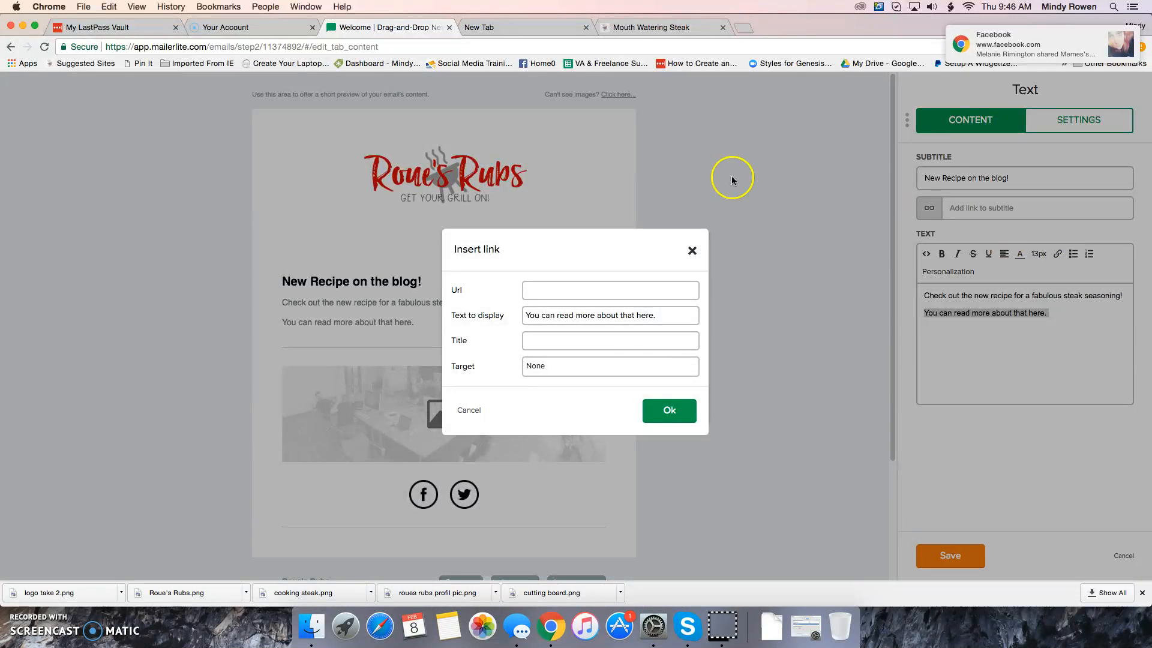
click(652, 35)
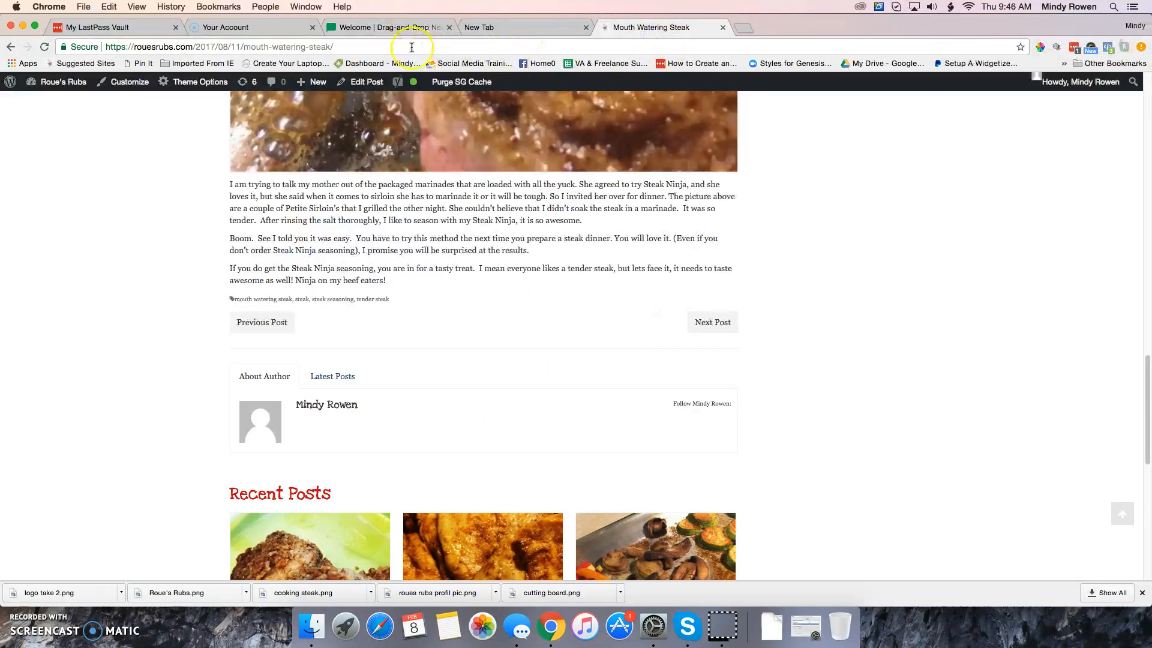
click(383, 48)
key(ctrl+c)
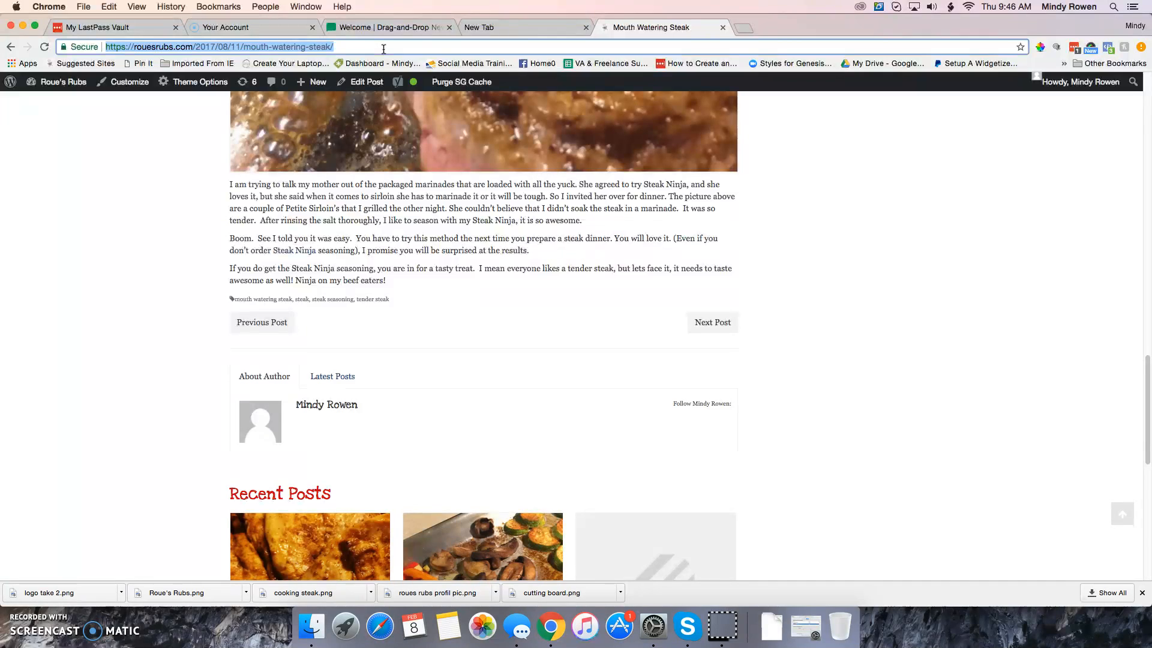
click(397, 27)
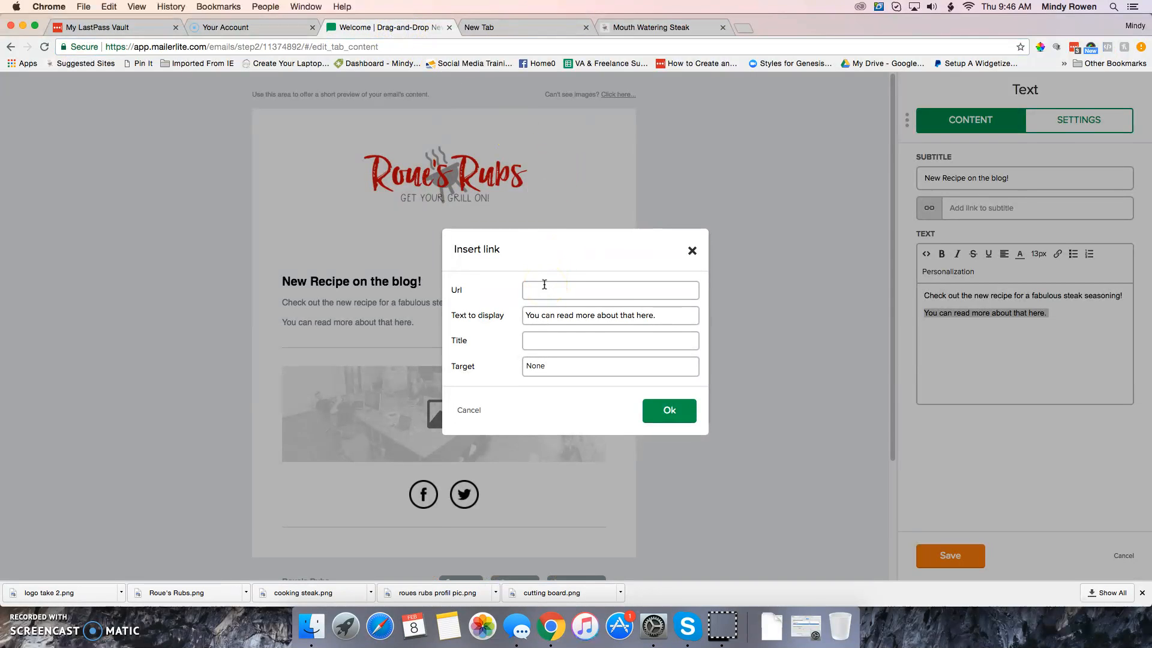
key(ctrl+v)
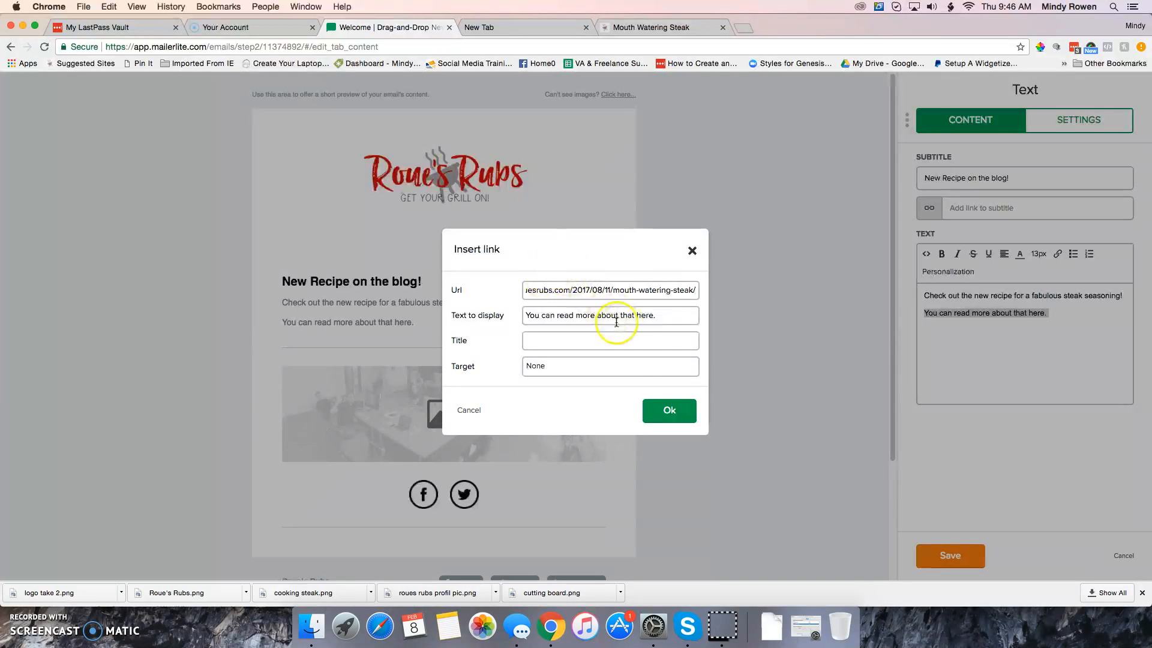
click(668, 408)
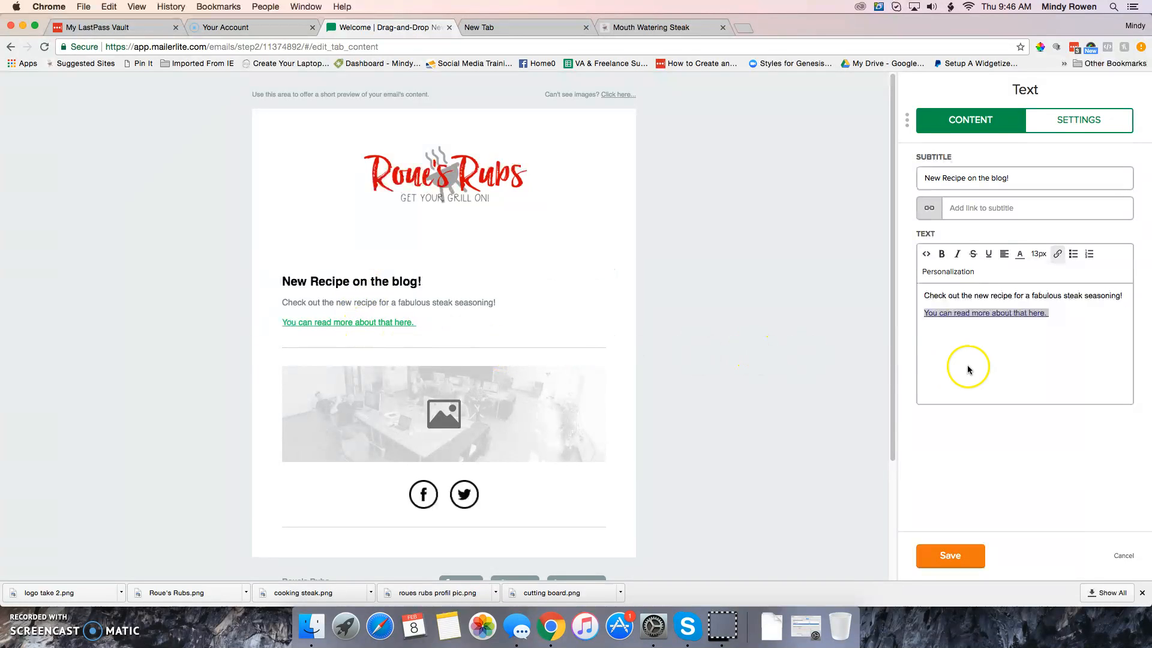
Set the text block's link color to #d40105 and save the link style.
click(1072, 129)
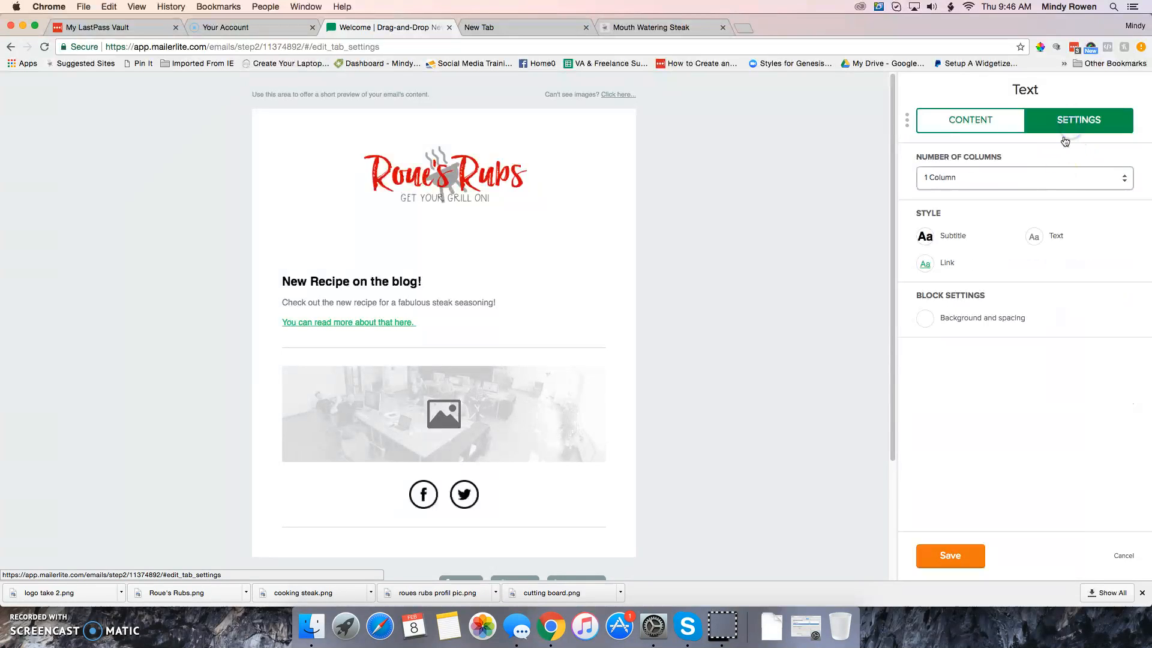
click(946, 264)
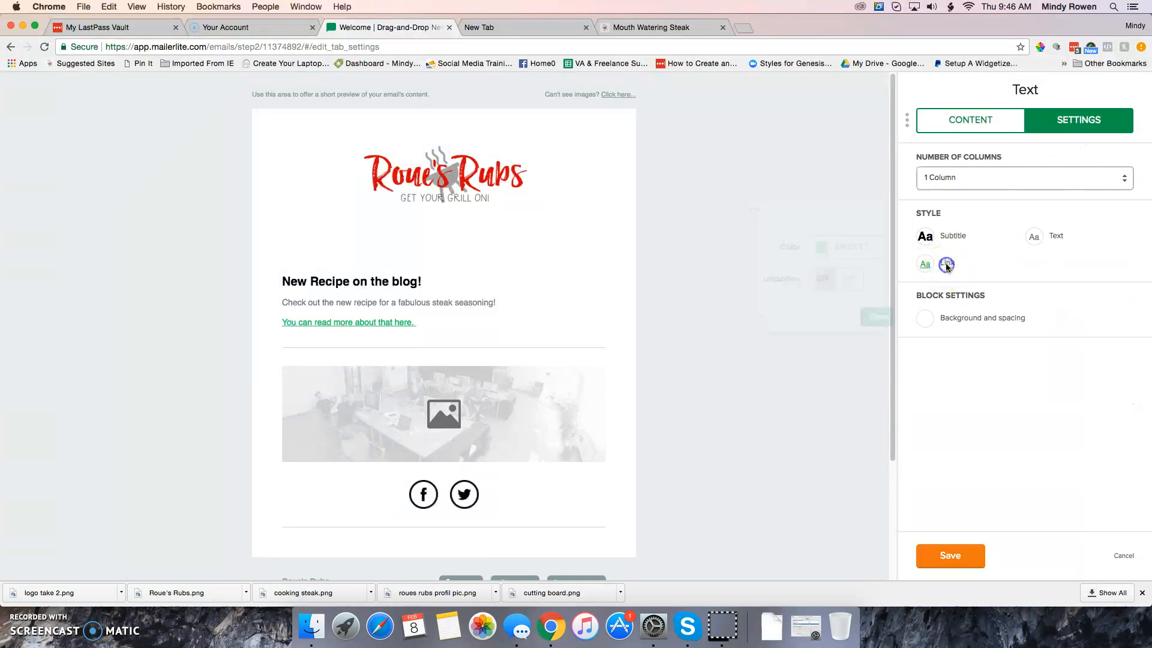
click(879, 250)
key(BackSpace)
key(BackSpace)
key(BackSpace)
key(BackSpace)
key(BackSpace)
key(BackSpace)
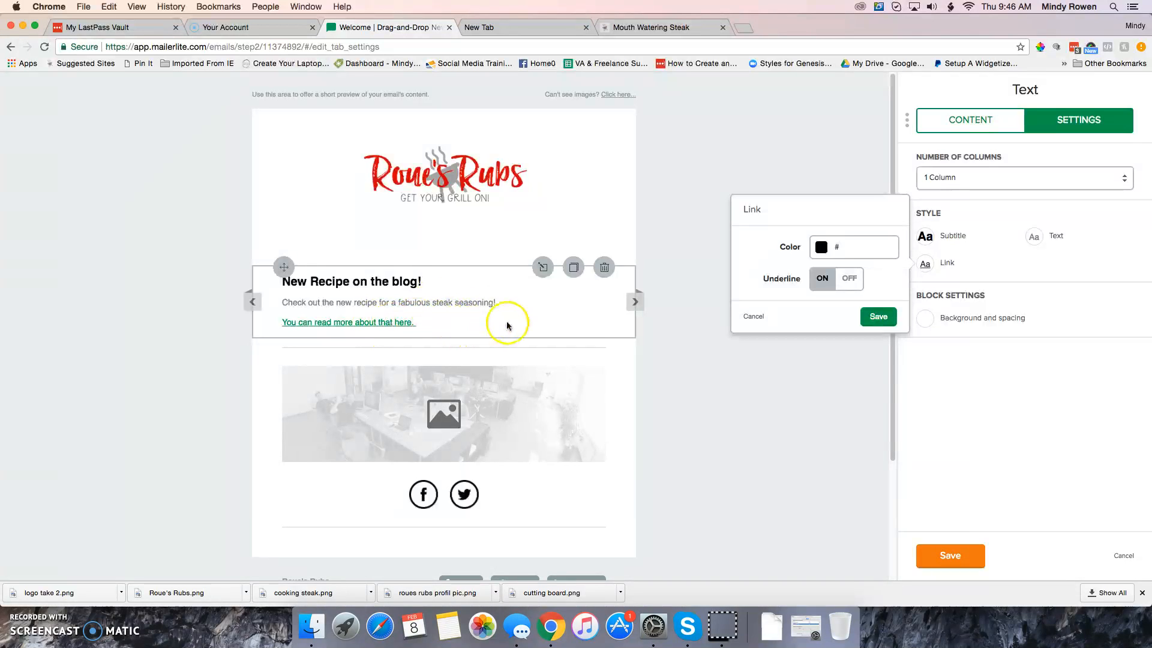
text(d40)
text(101)
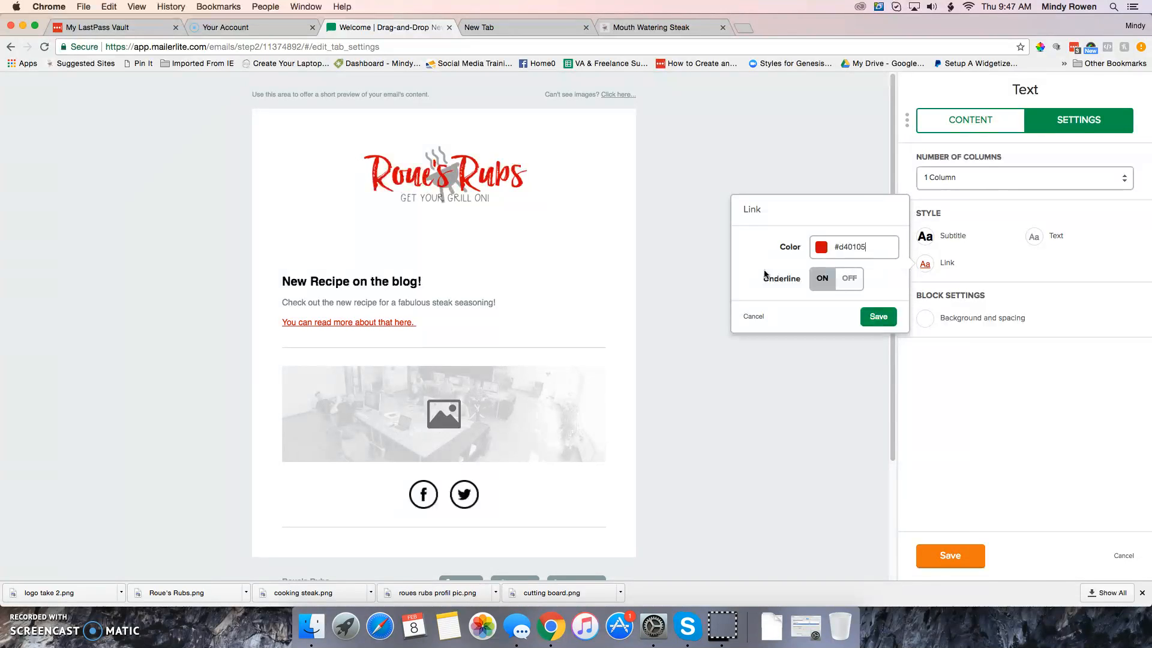
click(877, 317)
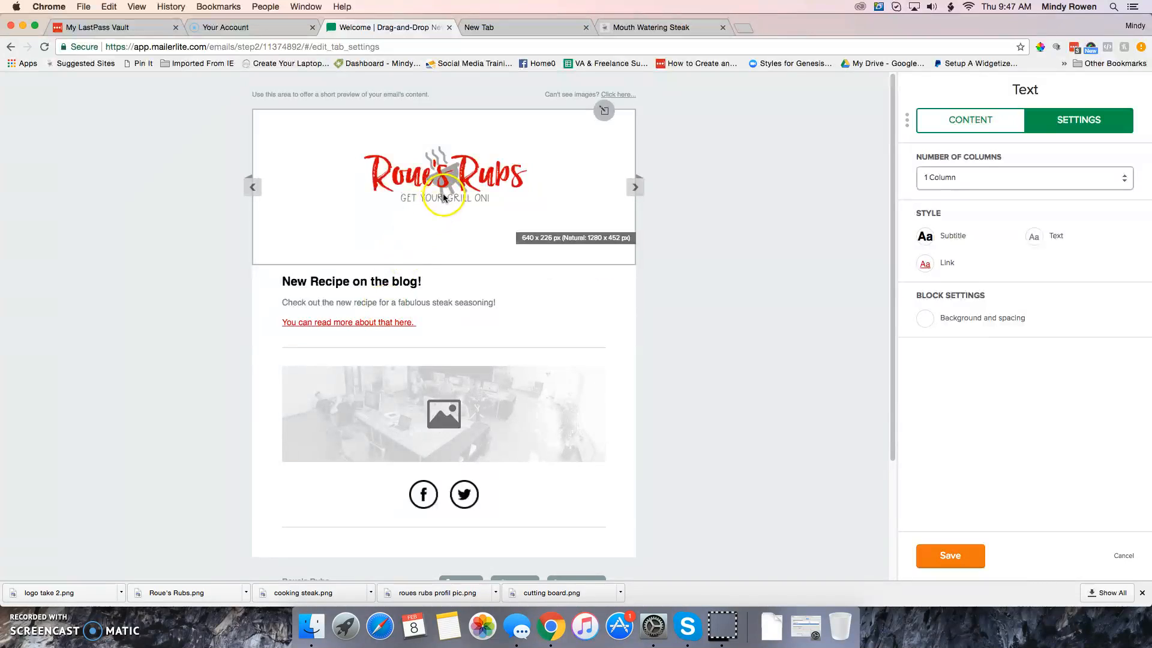
Fill the body's image block with "cooking steak.png", save the block and review the email layout.
click(452, 405)
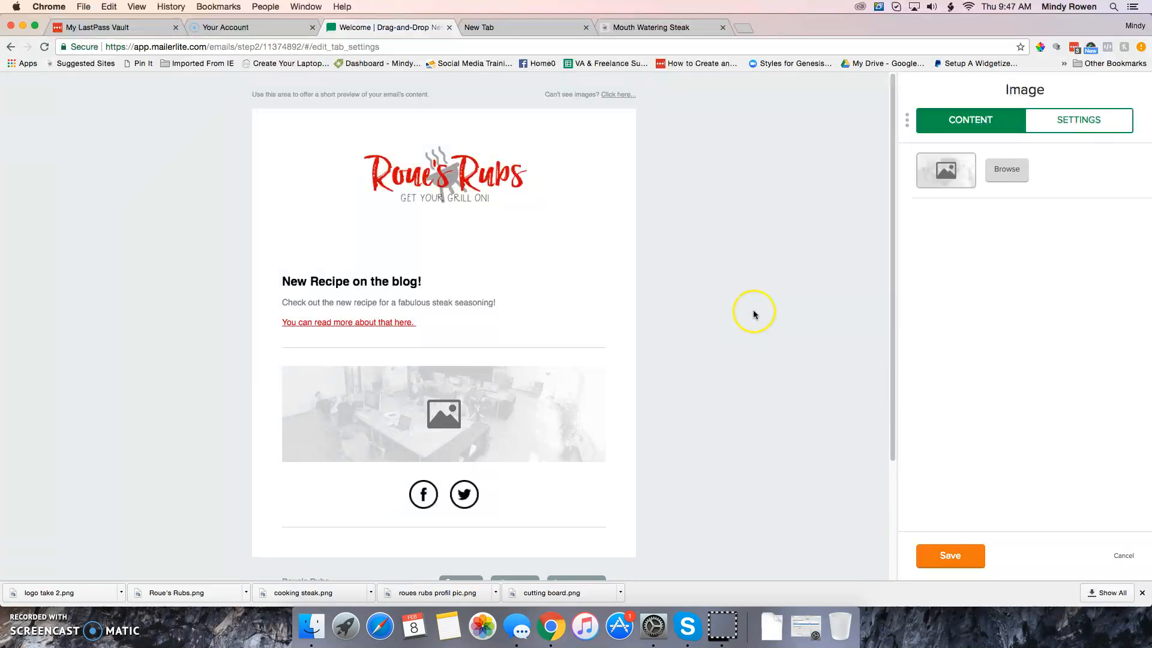
click(947, 175)
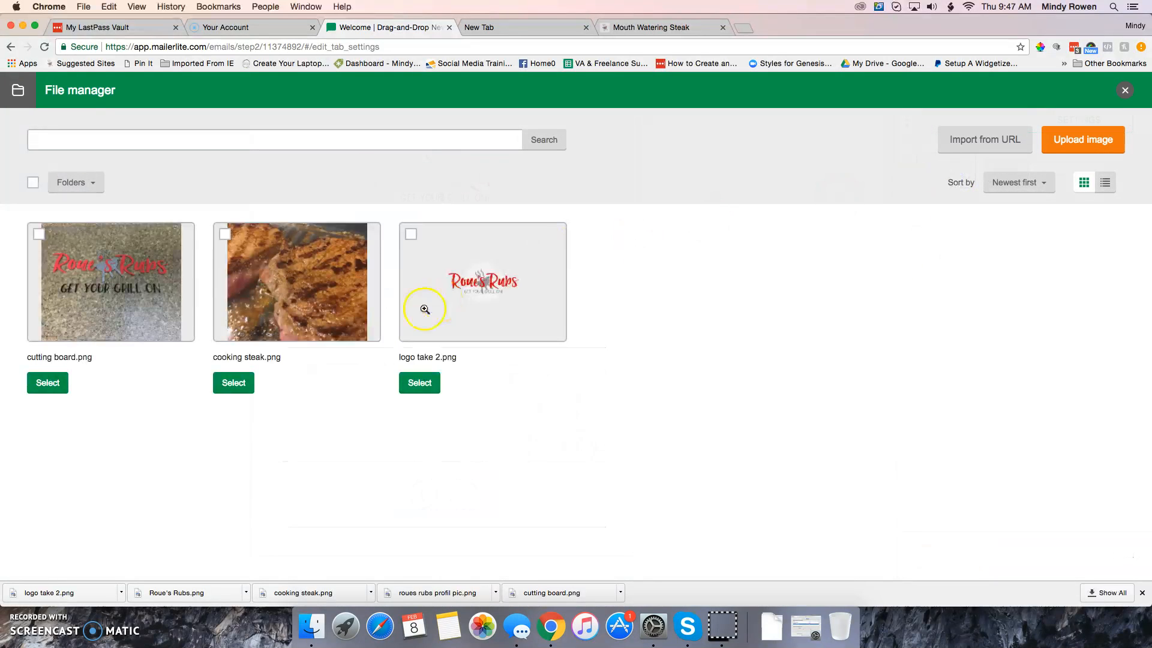
click(235, 388)
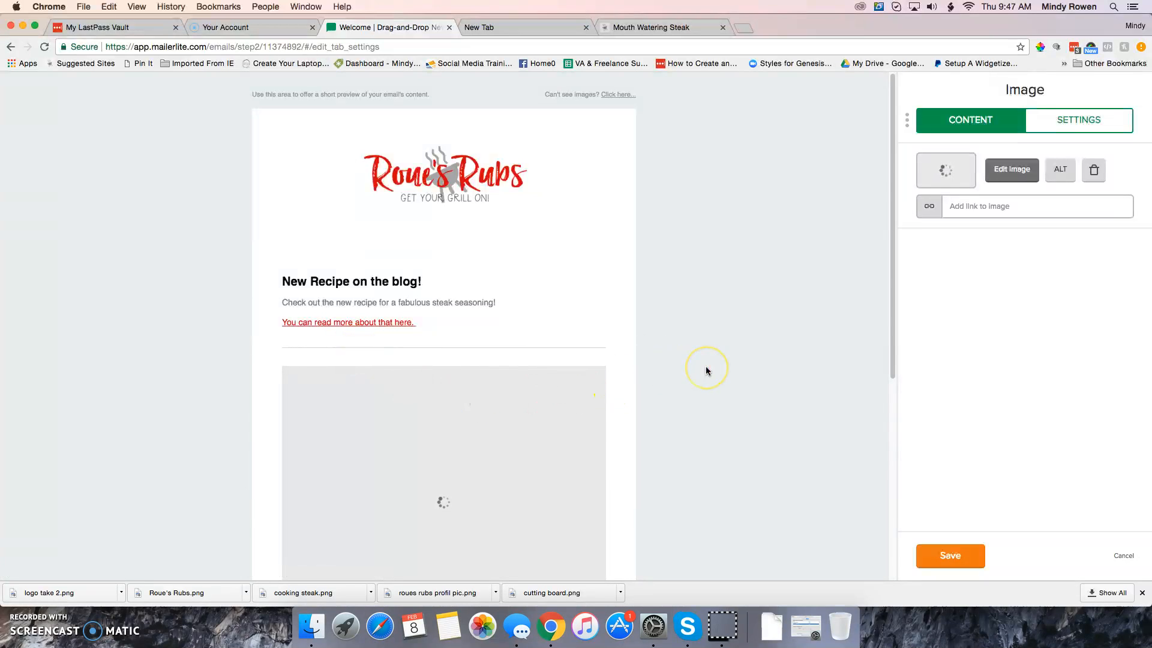
click(948, 555)
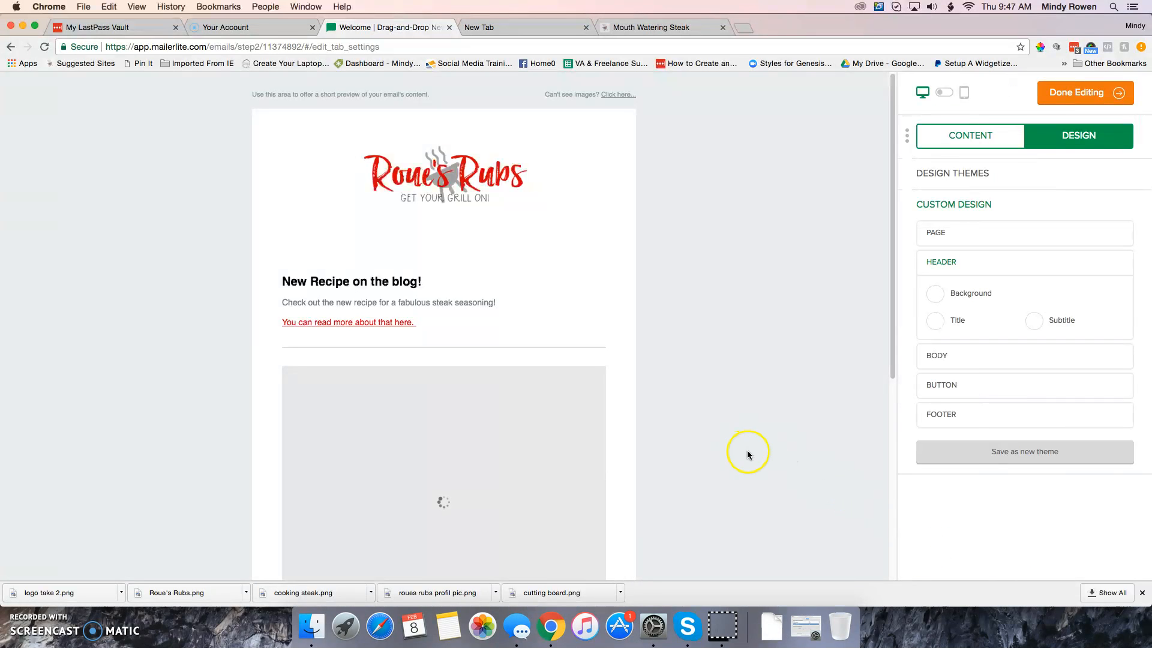
scroll(663, 414, down, 3)
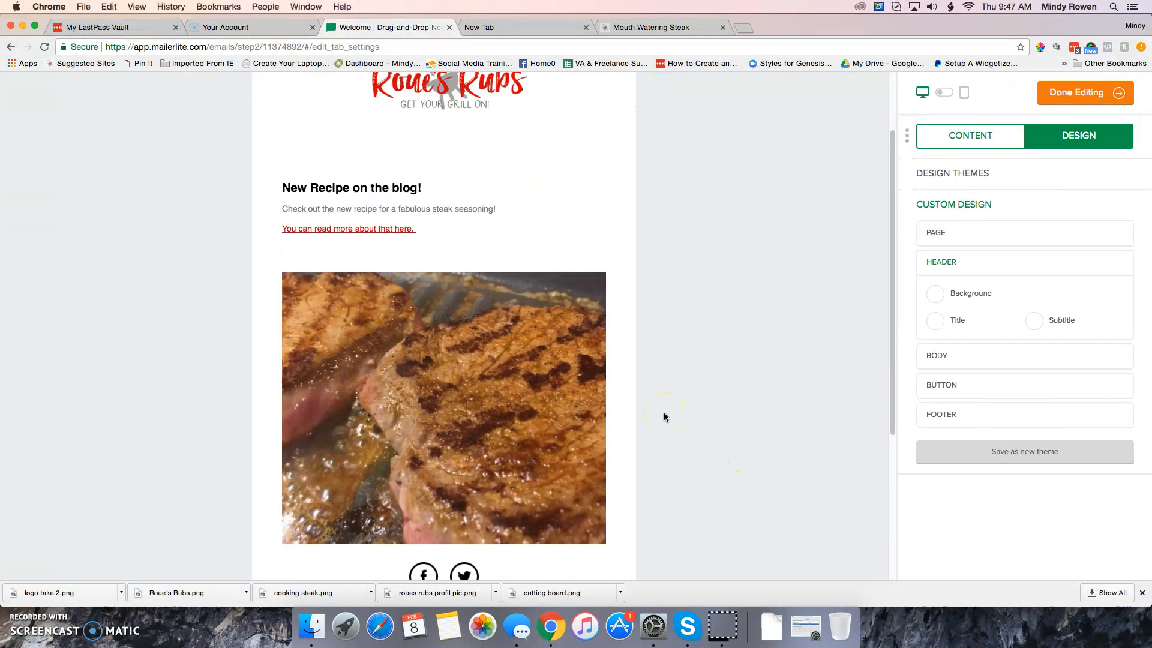
scroll(474, 360, down, 5)
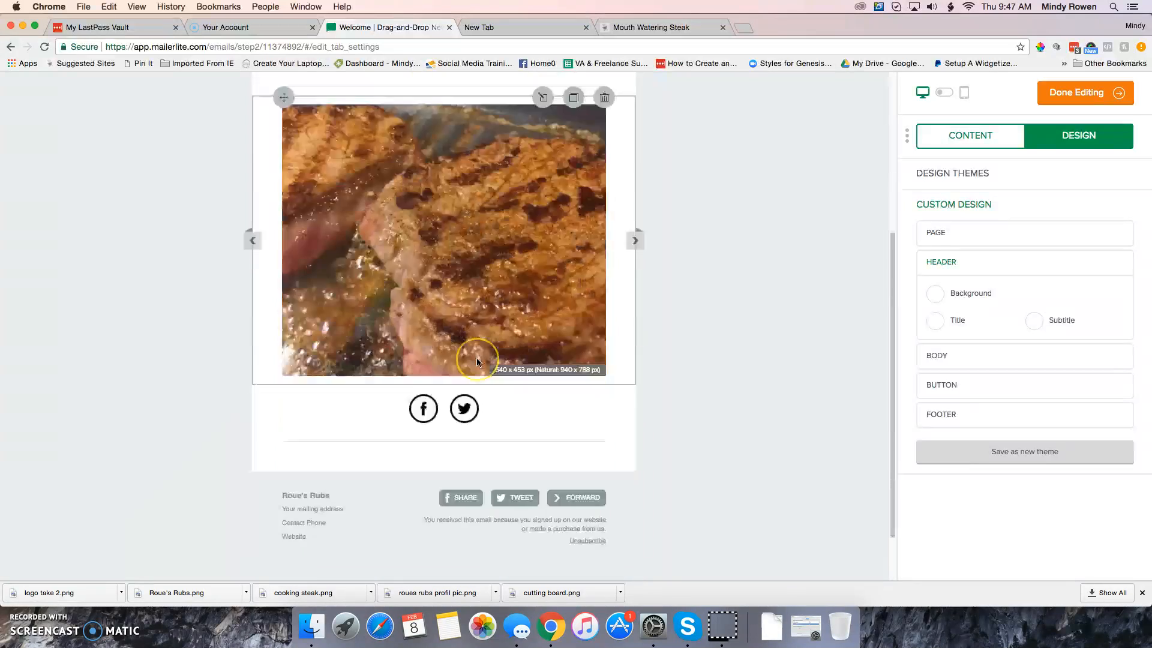
scroll(477, 362, up, 8)
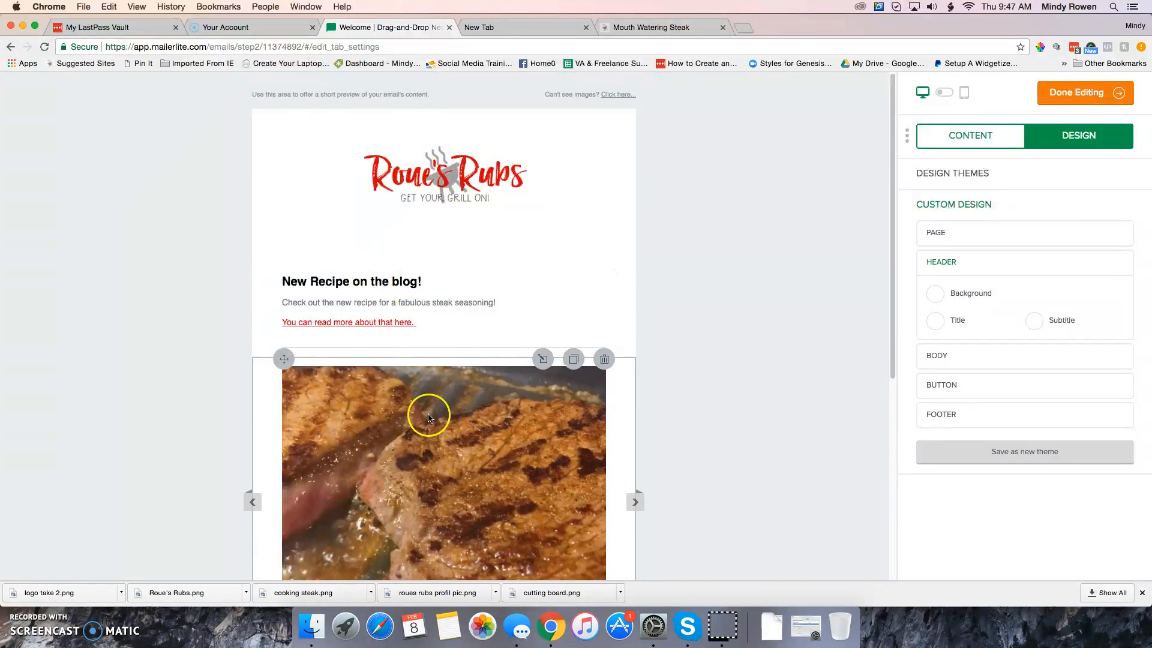
Add a text block below the steak image reading "Thanks for being for being a part of the community." and save it.
scroll(492, 331, down, 5)
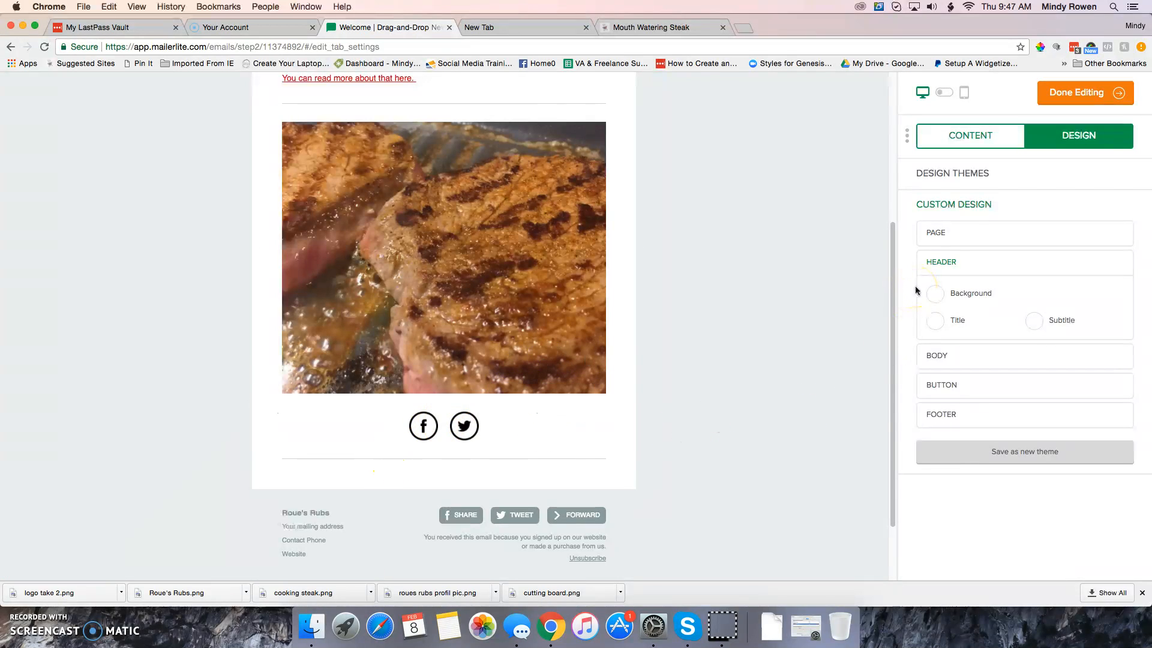
click(965, 137)
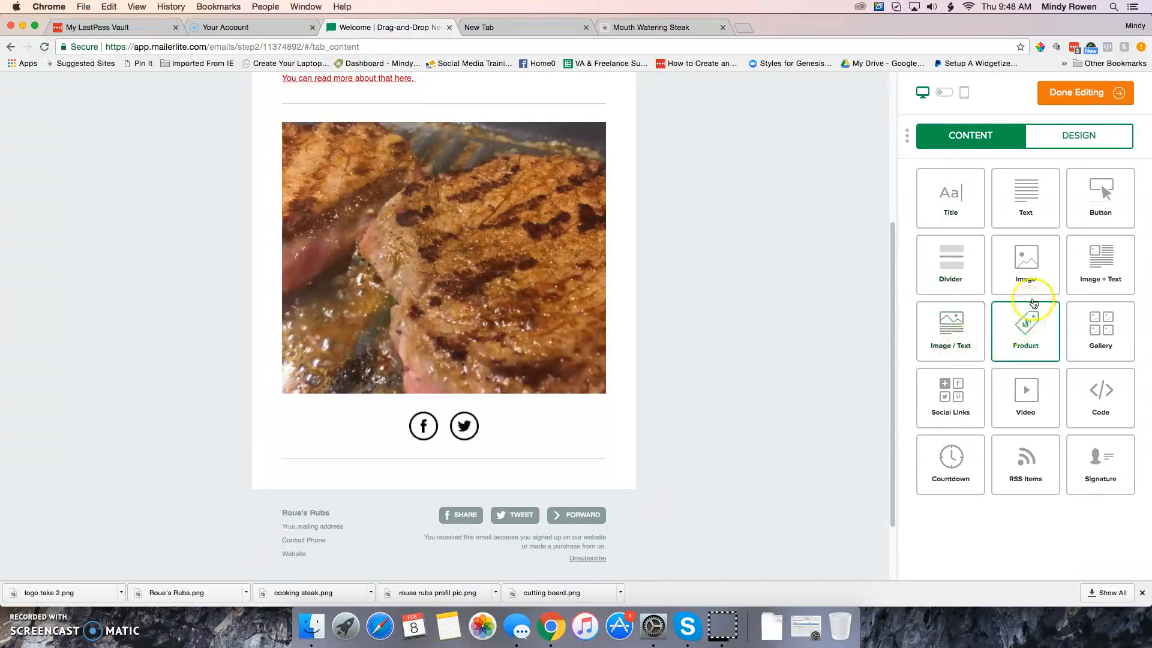
drag(1026, 201, 504, 438)
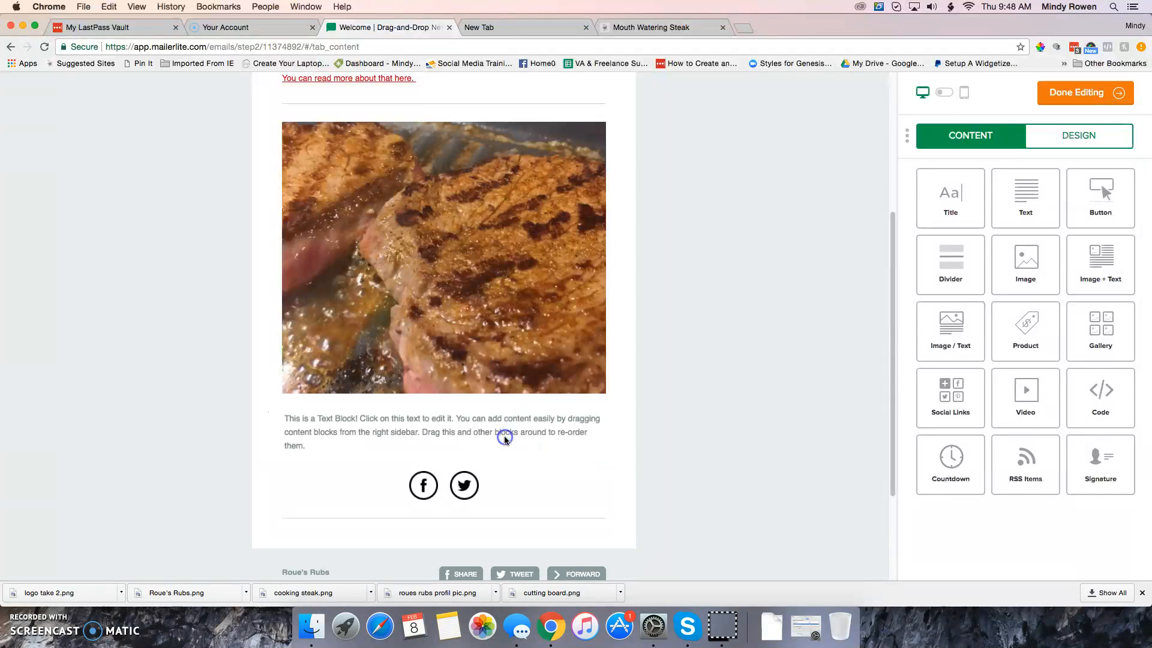
click(453, 436)
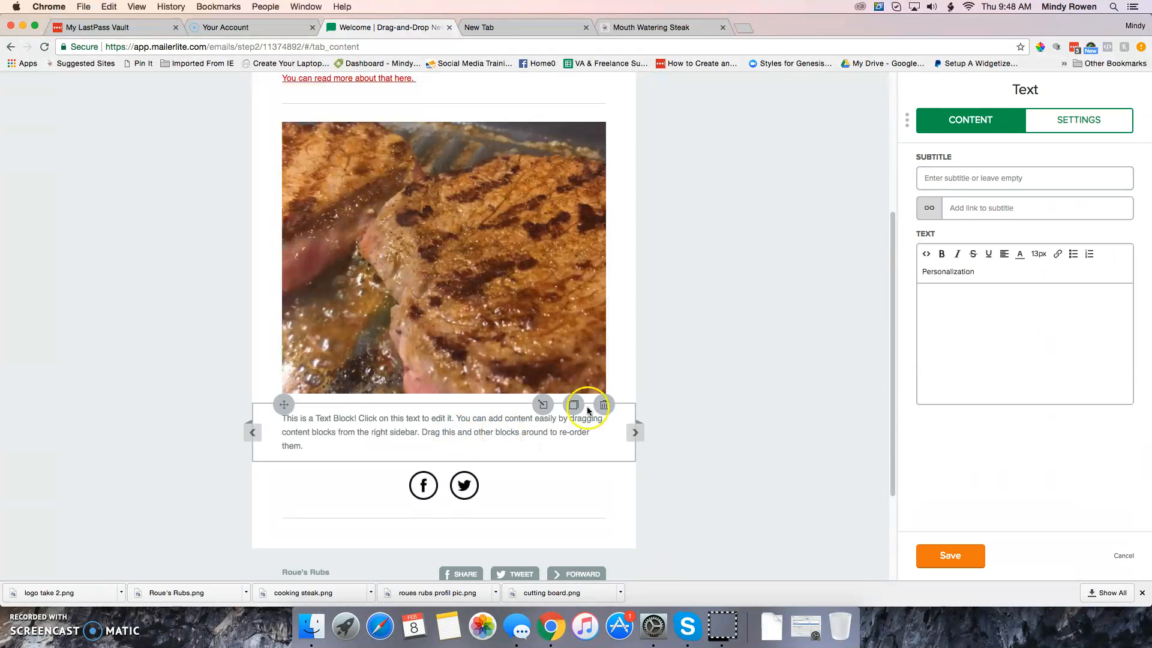
click(965, 296)
text(Thank)
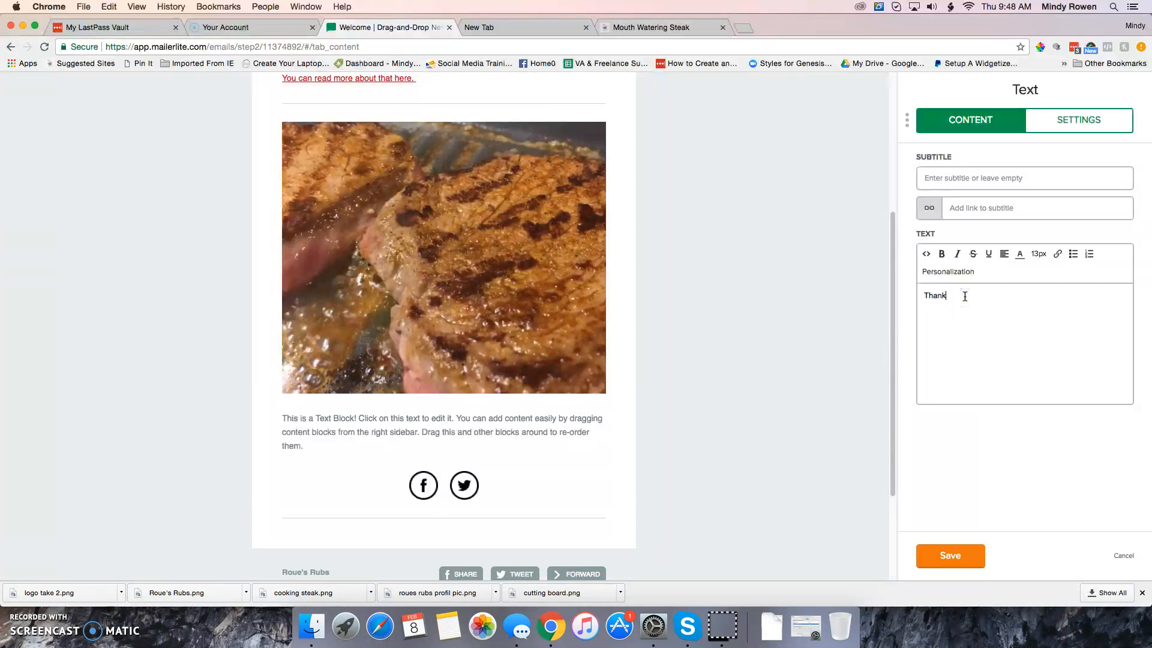
text(s for)
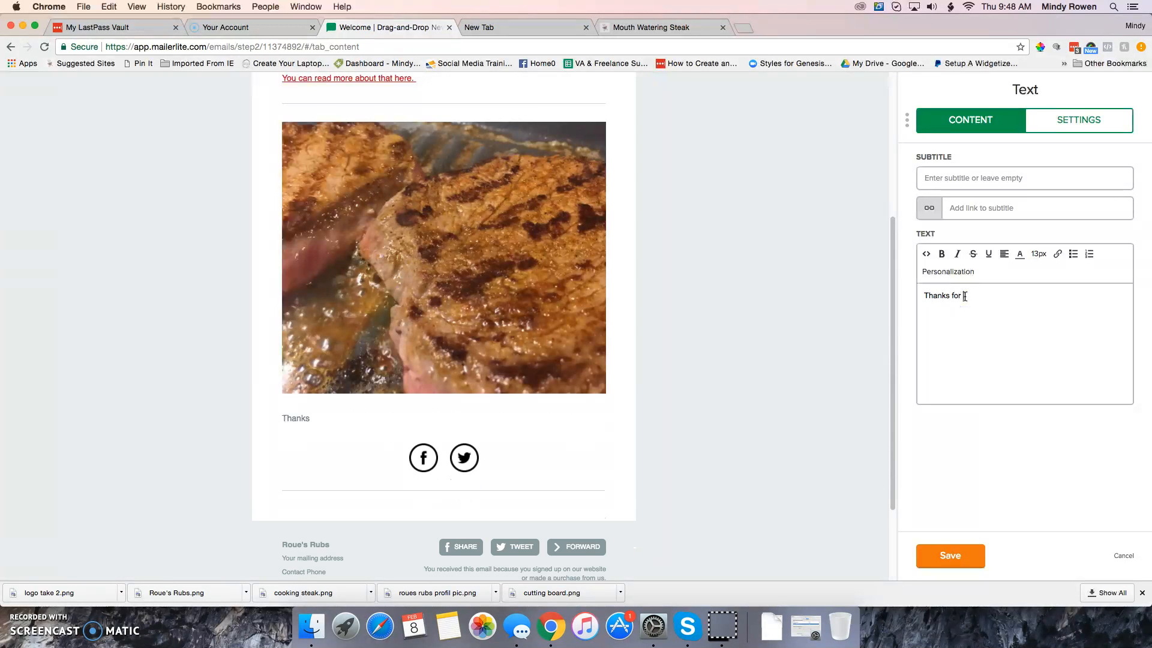
text( being for being a part of the community.)
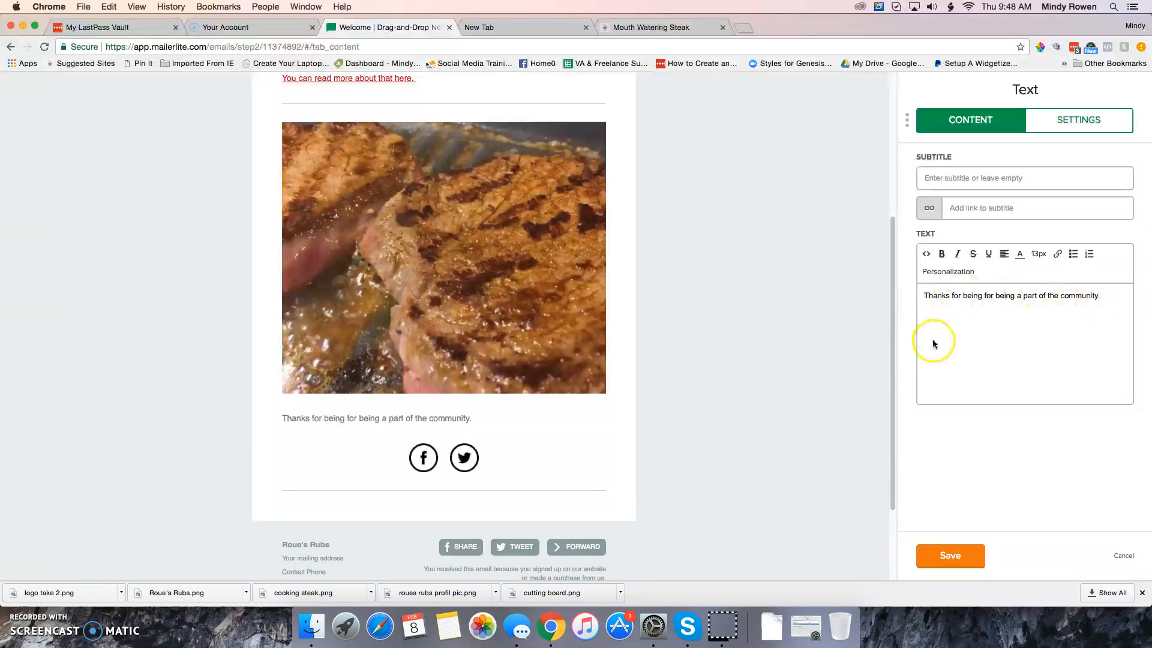
click(954, 555)
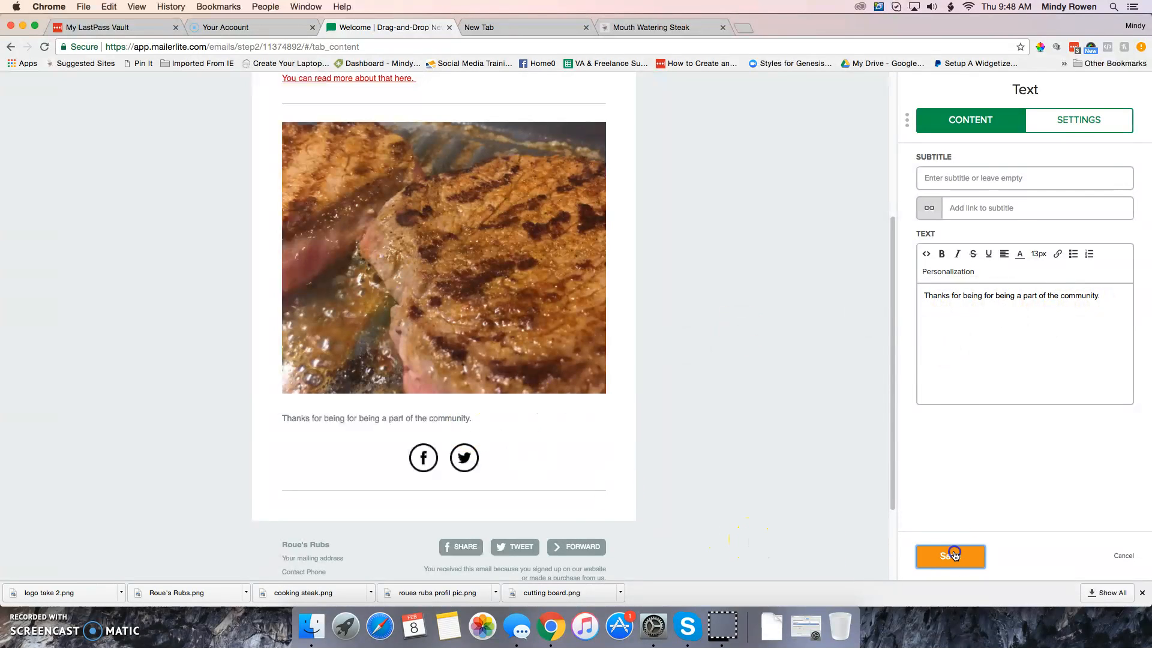
Add LinkedIn and Youtube to the social links block below the thank-you text.
click(425, 468)
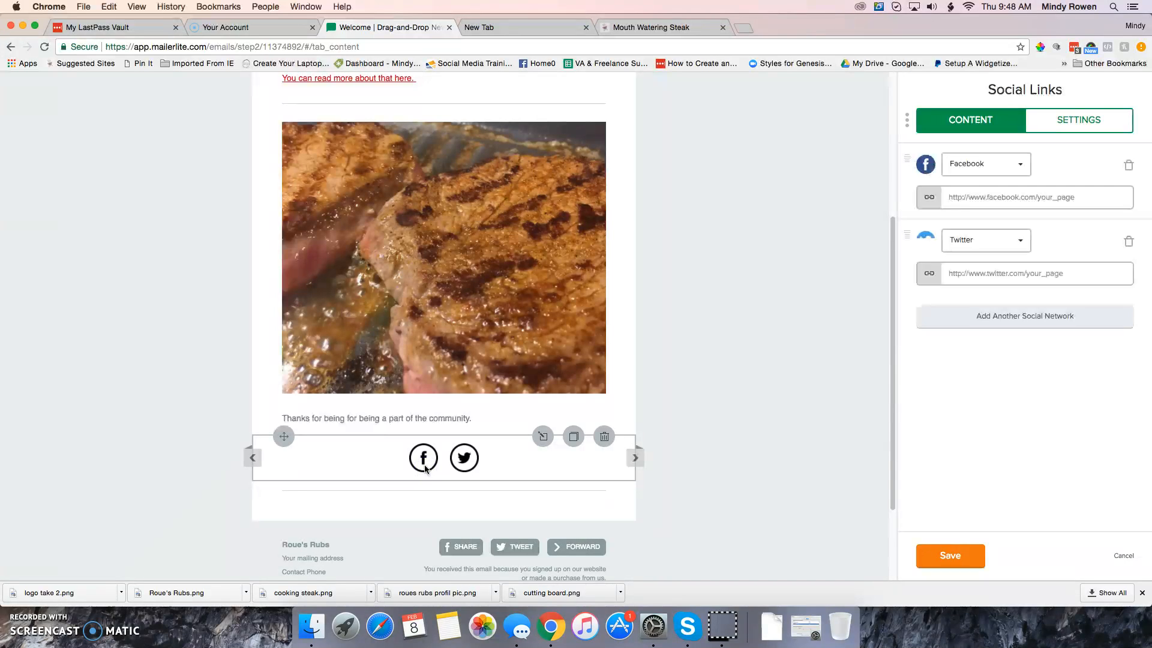
click(466, 462)
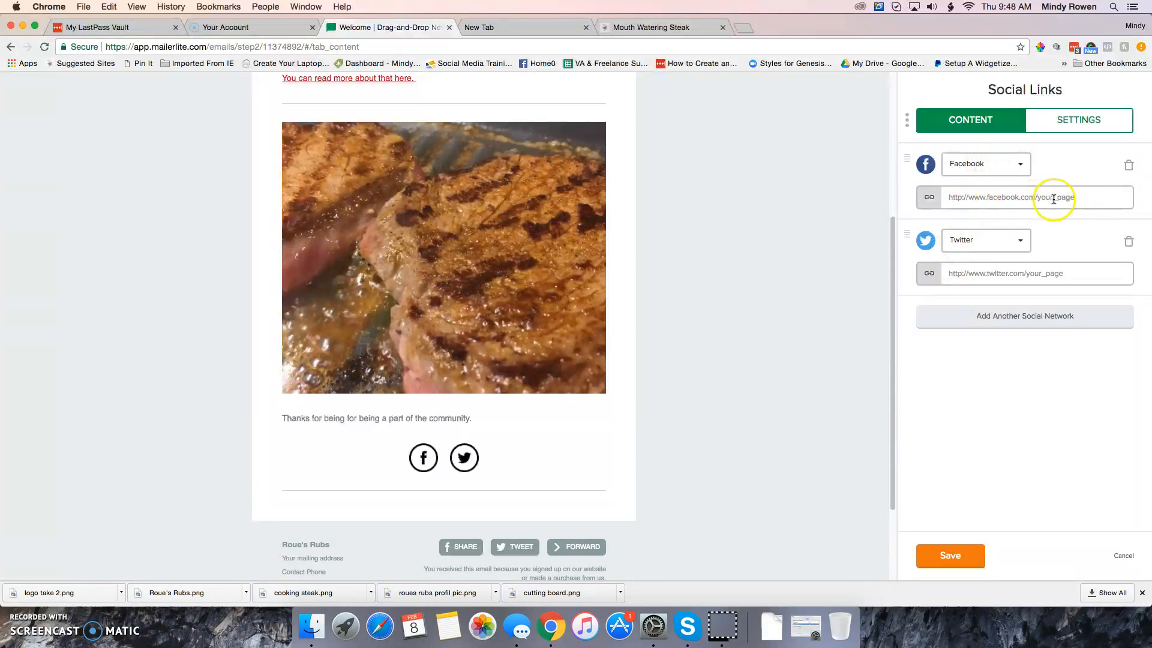
click(1015, 325)
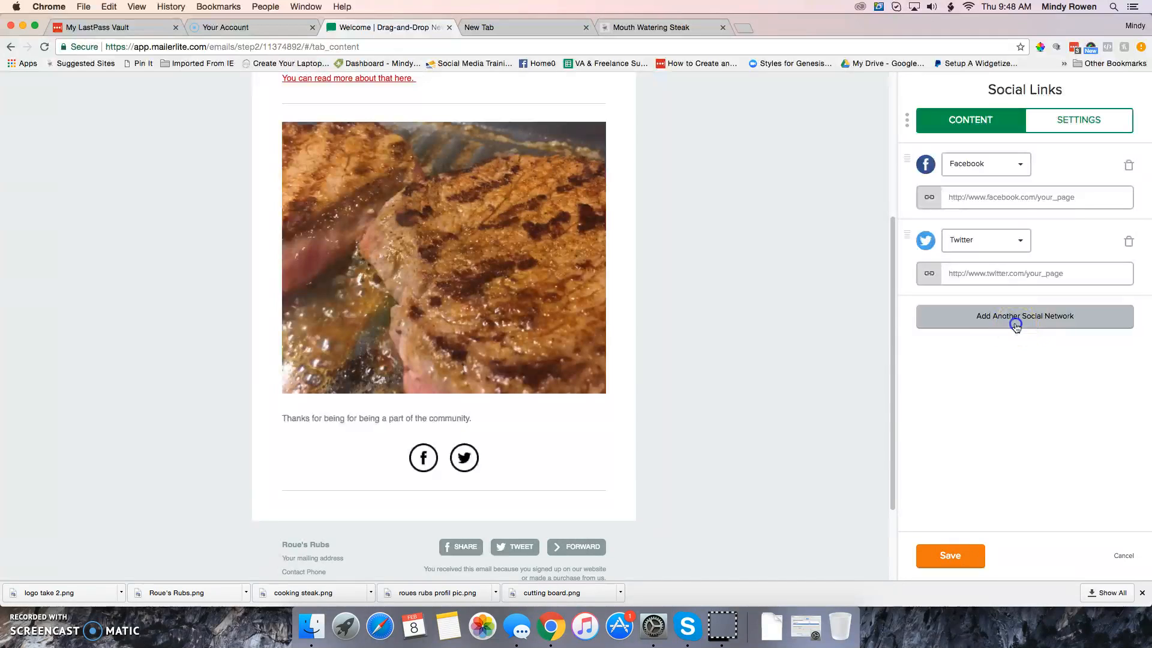
click(1023, 391)
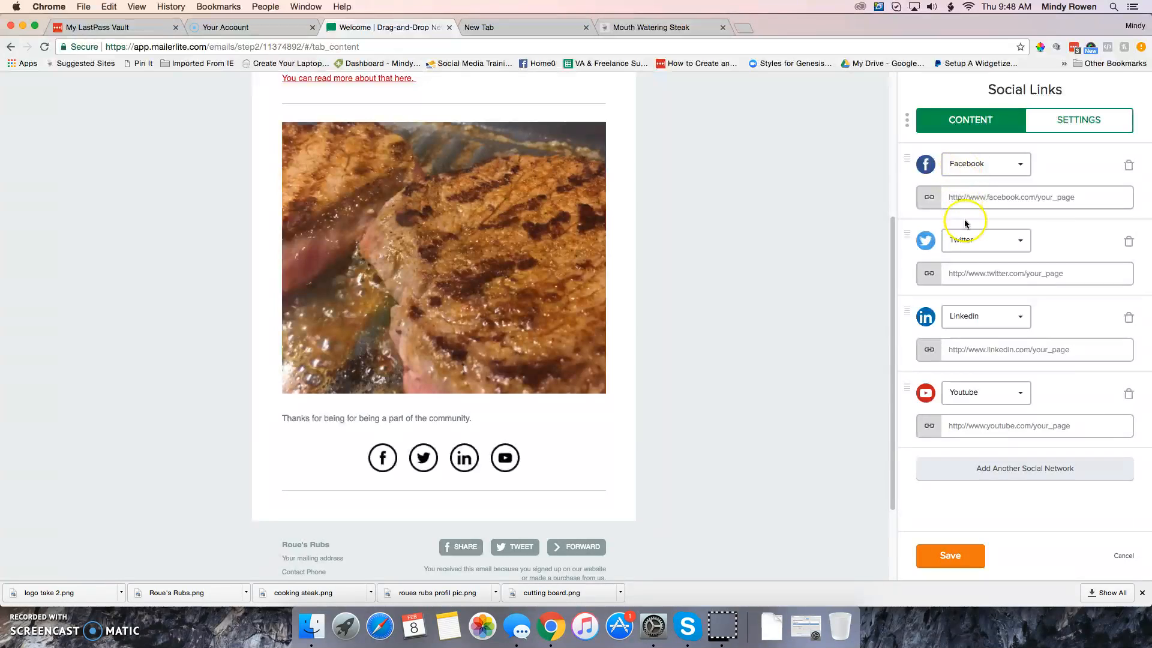
Change the Twitter entry in the social links block to Pinterest and save the block.
click(1021, 241)
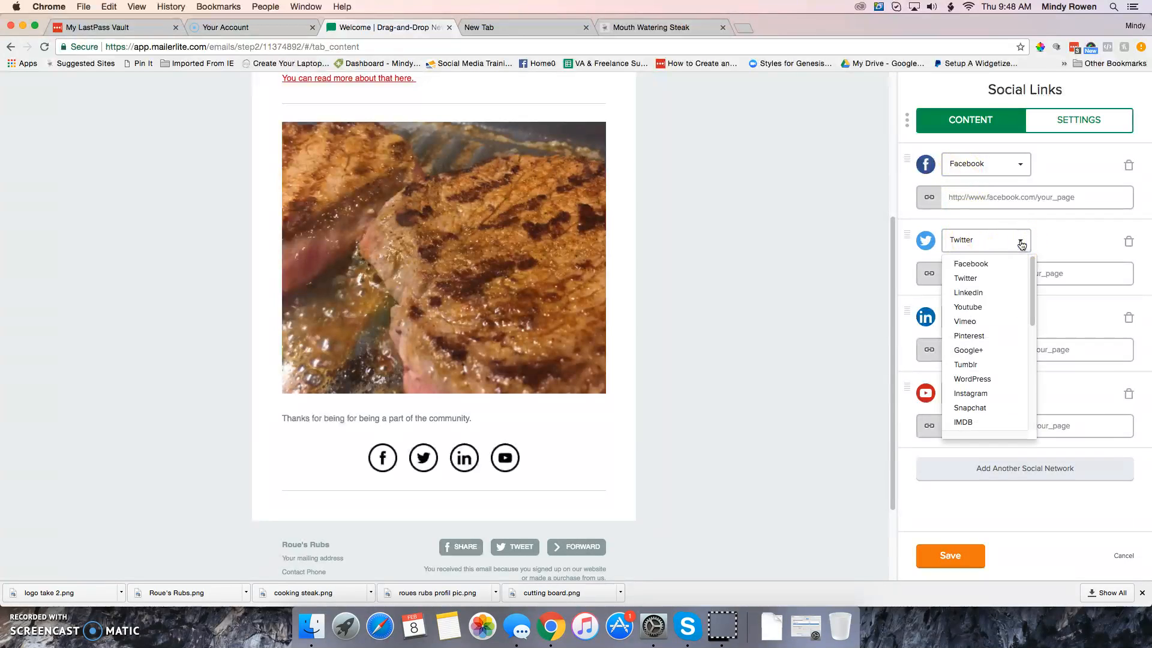
click(978, 335)
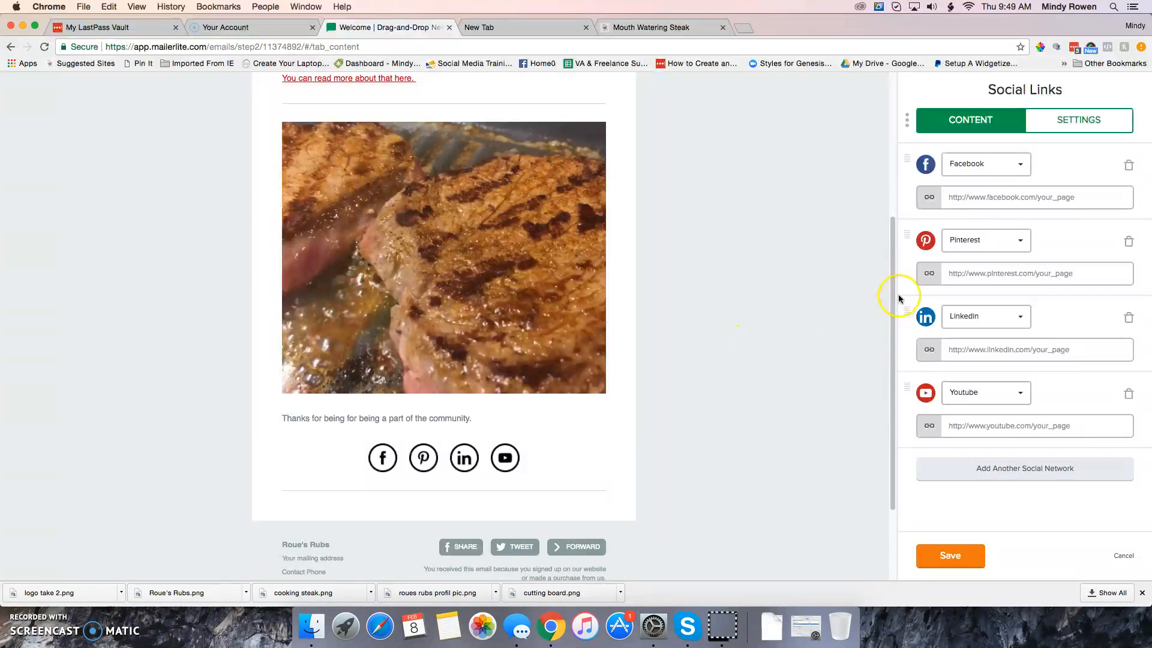
click(953, 201)
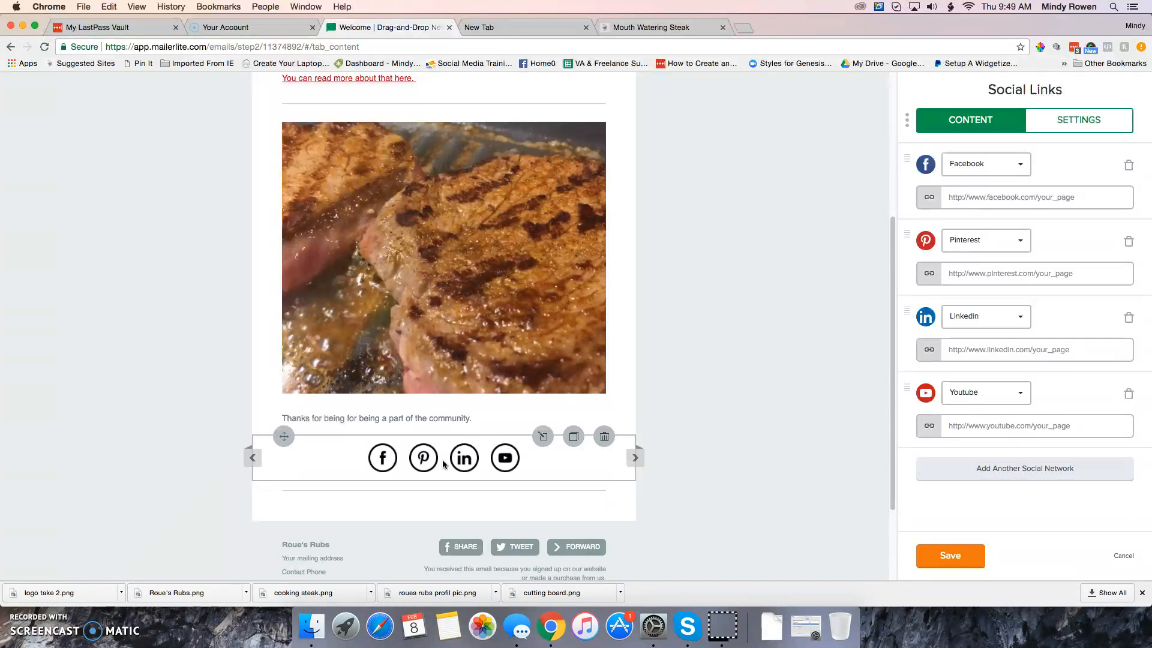
click(939, 554)
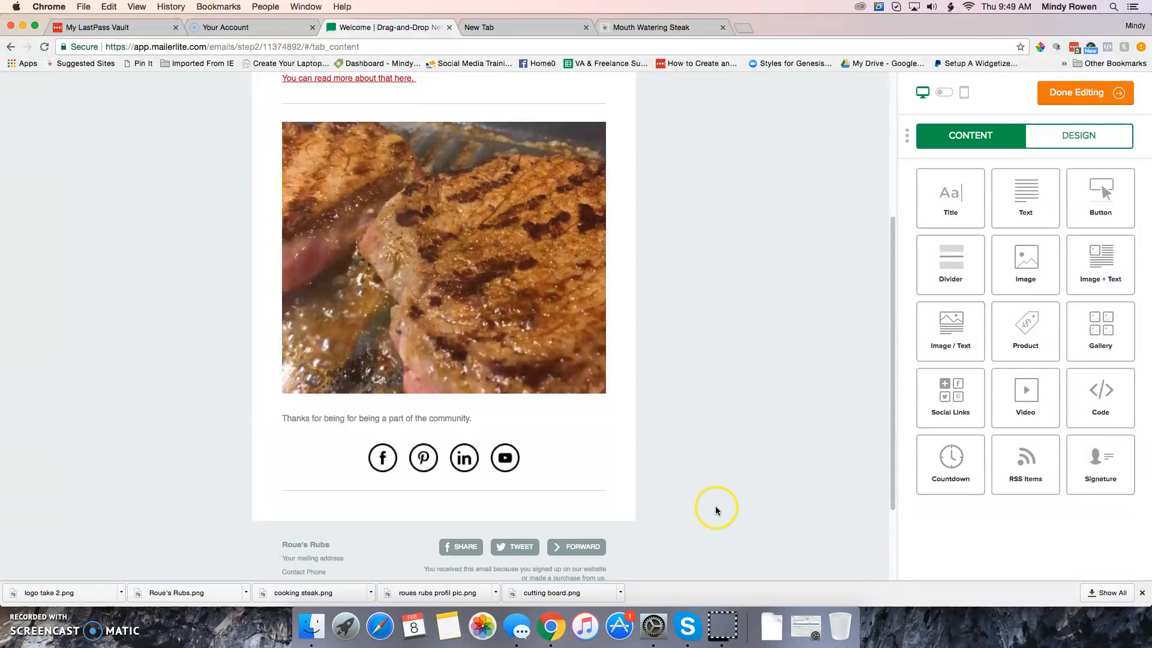
Examine the footer's company and contact details, review the whole email layout and save the footer as it is.
scroll(628, 456, down, 3)
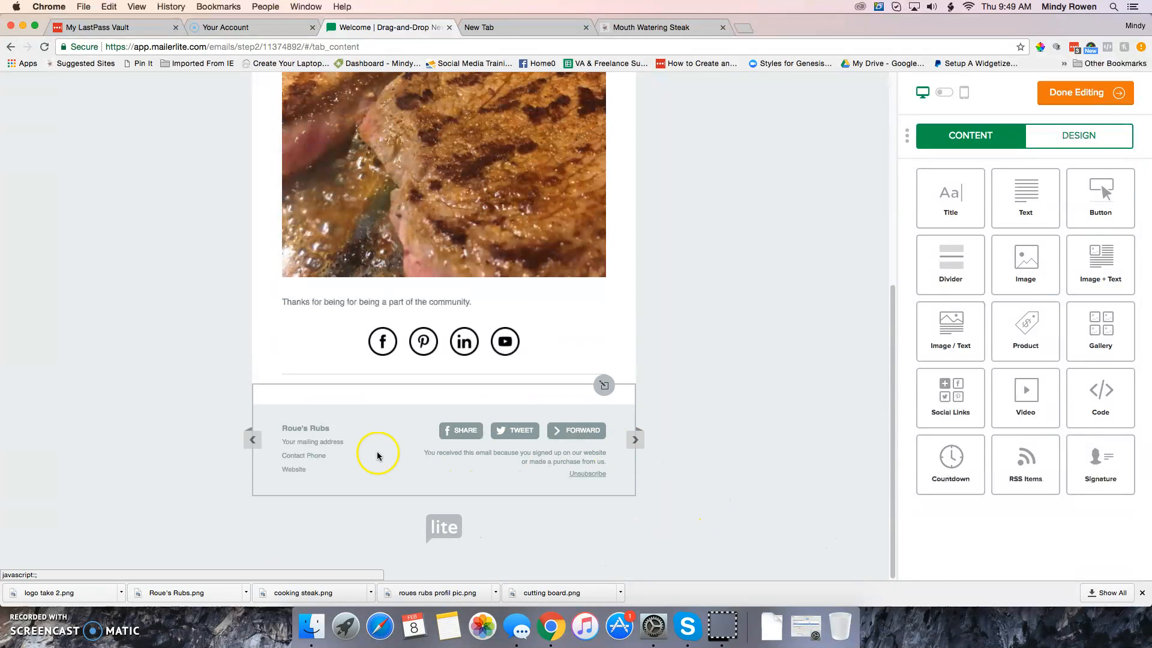
click(318, 433)
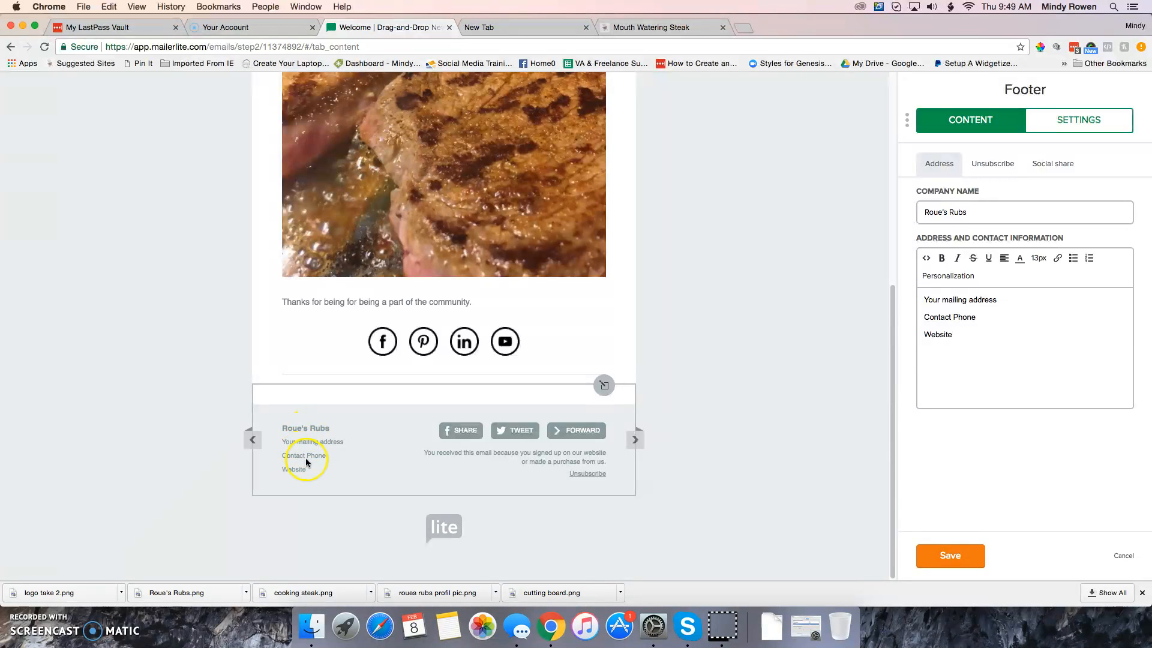
click(298, 474)
click(453, 430)
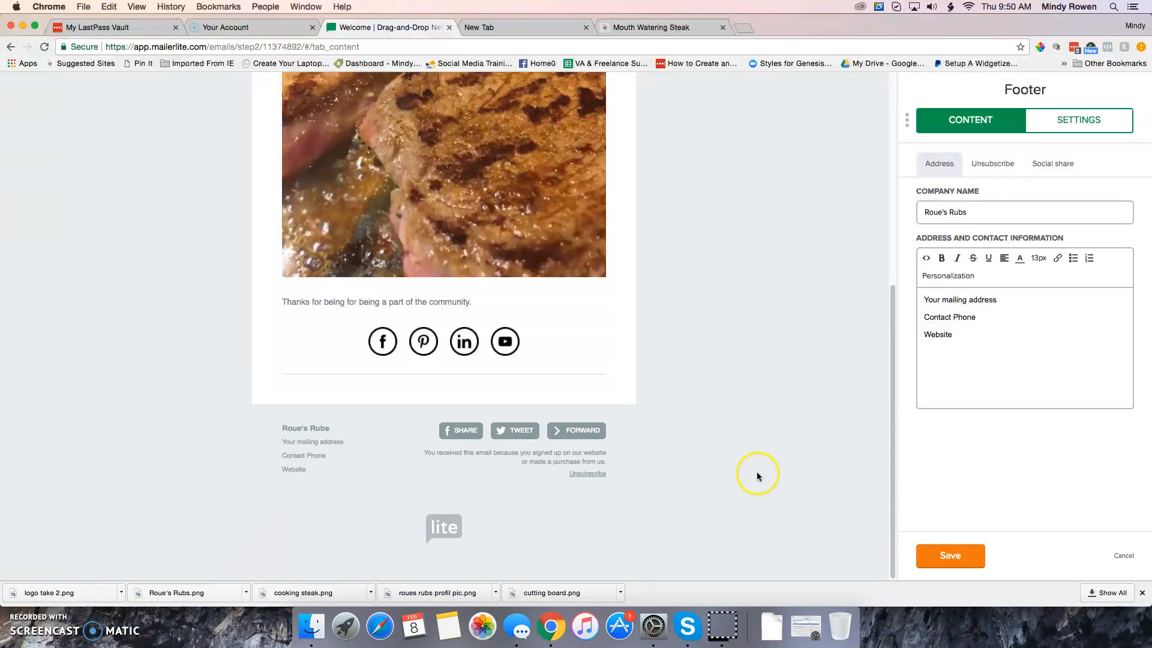
scroll(687, 433, up, 5)
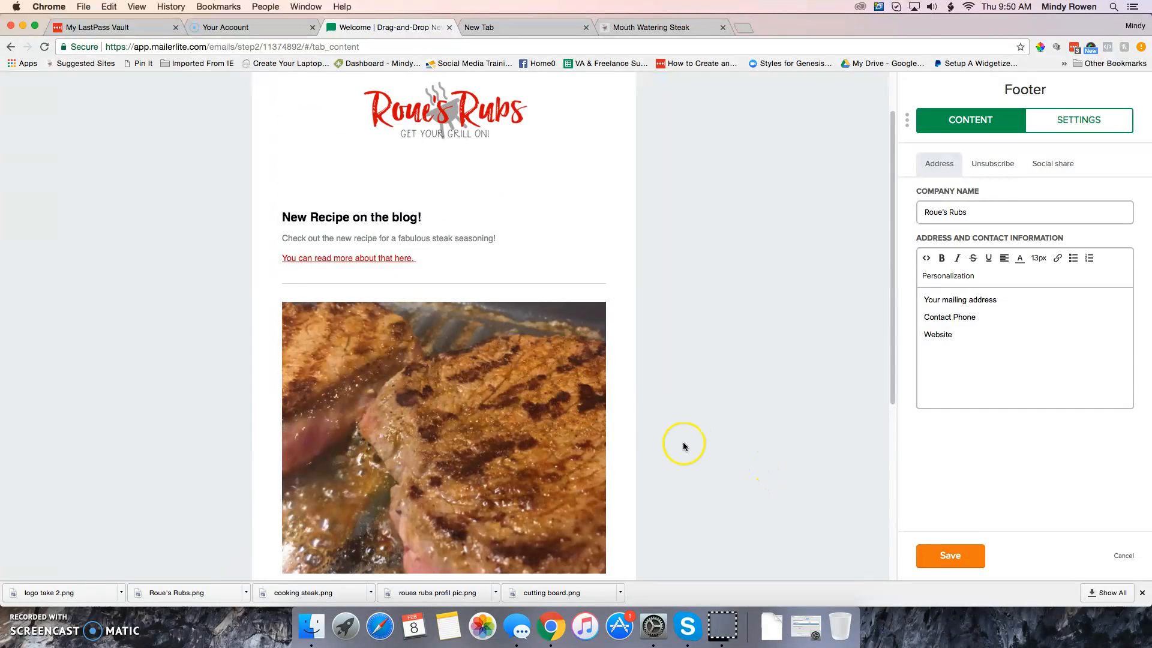
scroll(564, 400, down, 2)
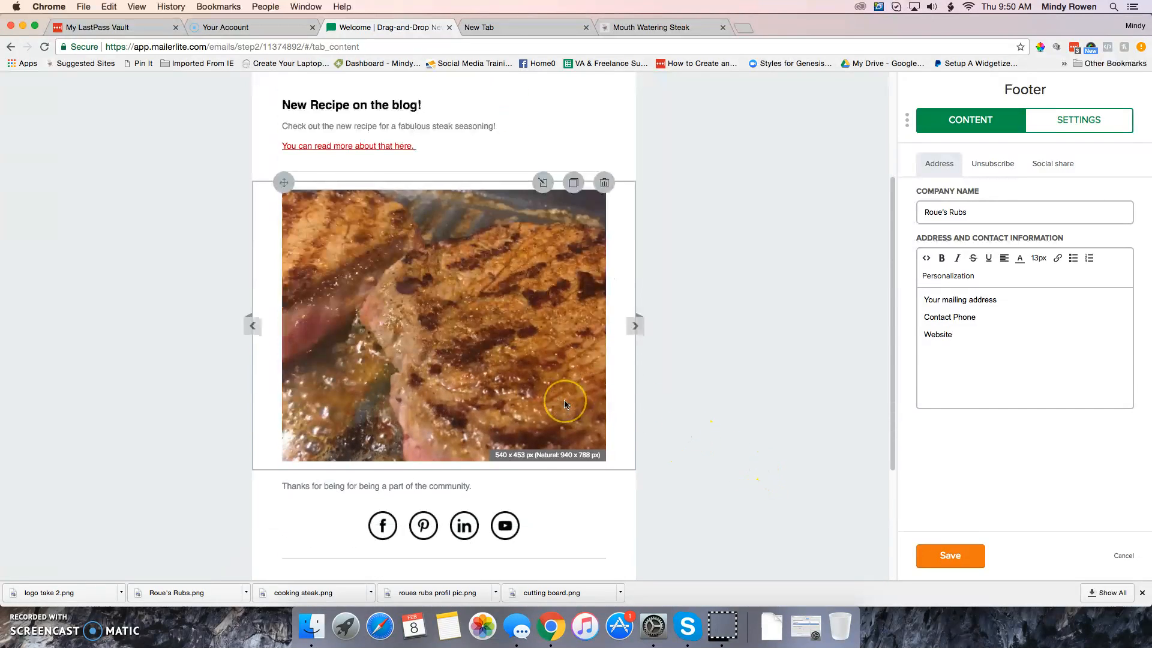
scroll(564, 400, up, 3)
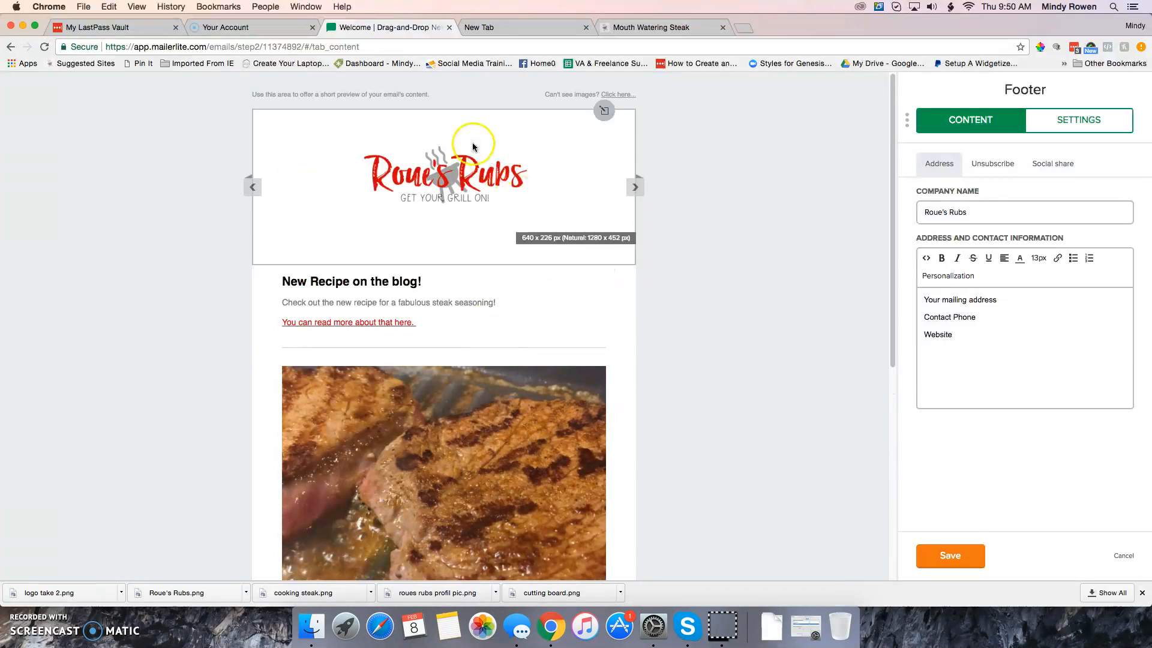
click(946, 564)
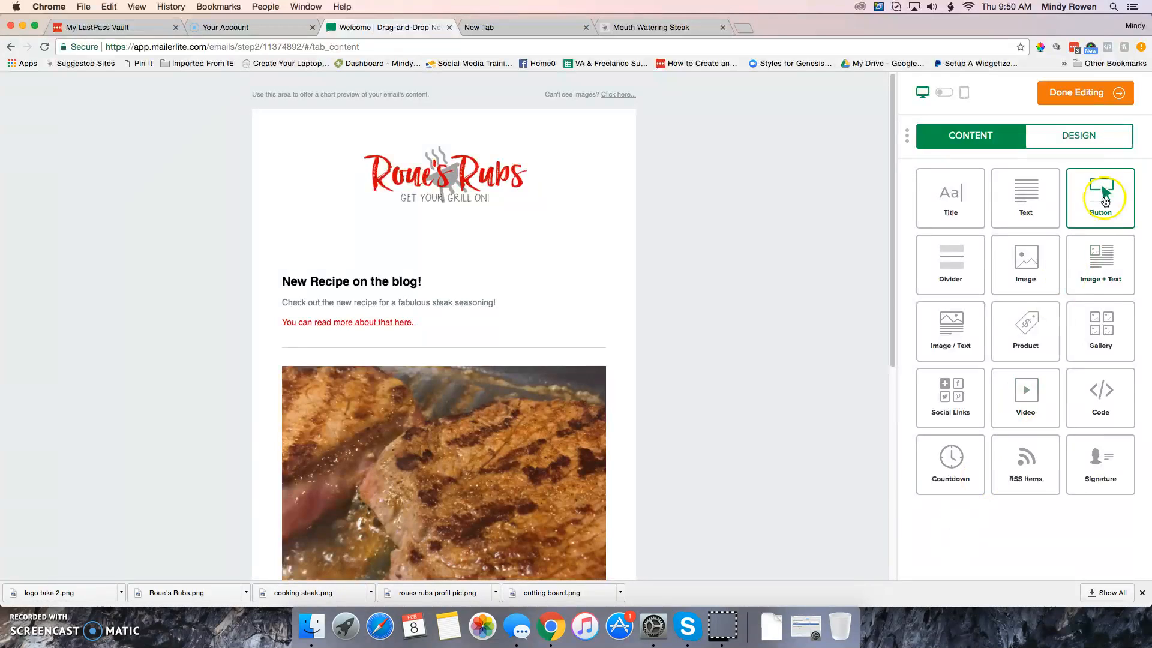
Finish editing the email, choose All Active Subscribers as recipients and proceed to the campaign review.
click(1074, 100)
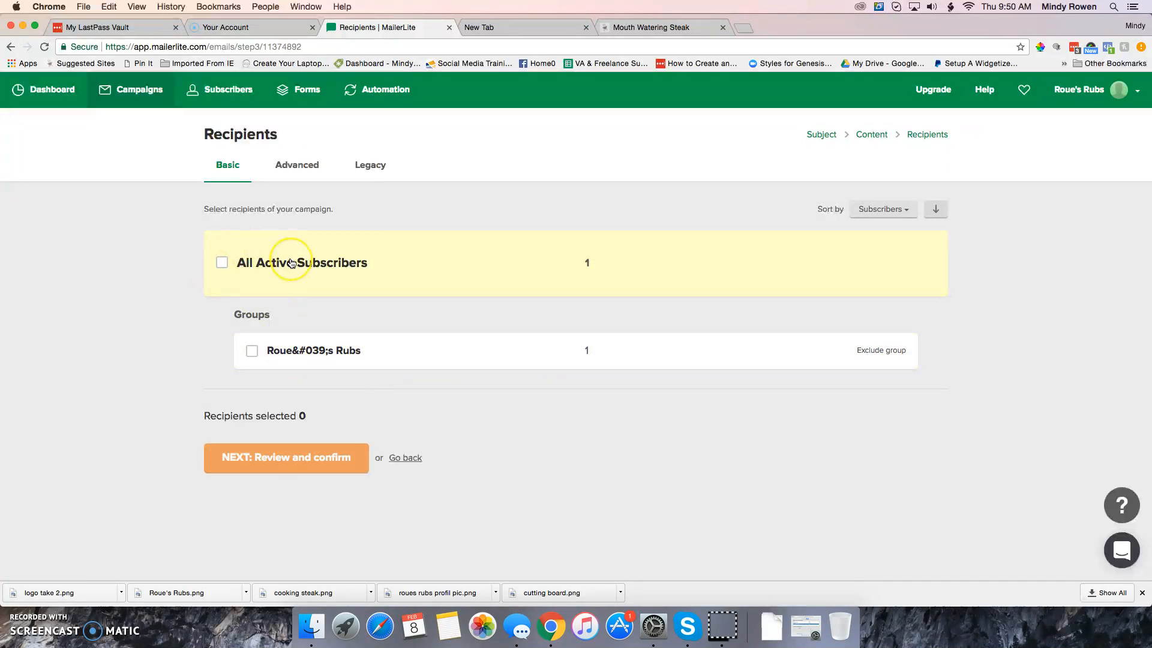
click(278, 456)
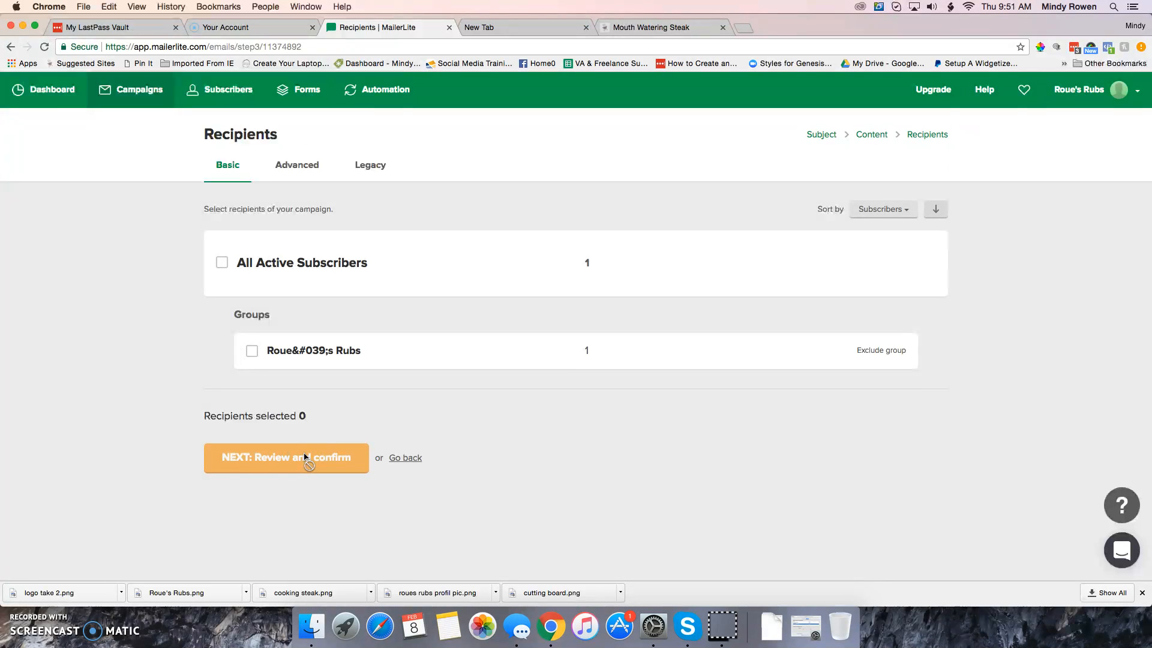
click(222, 263)
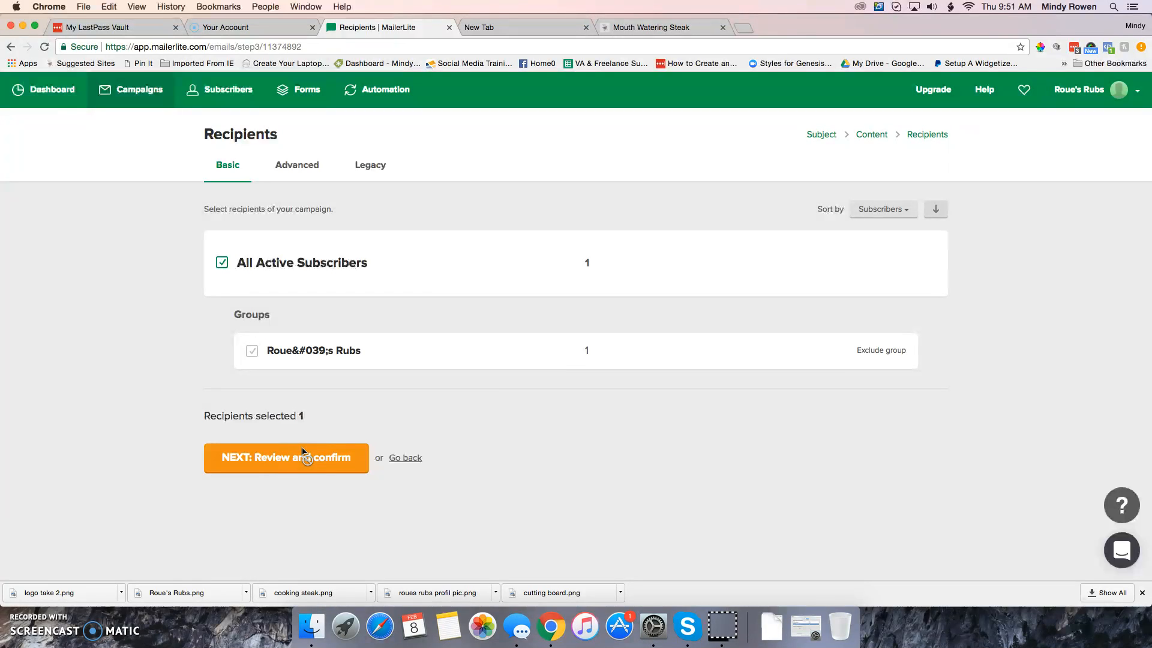
click(283, 464)
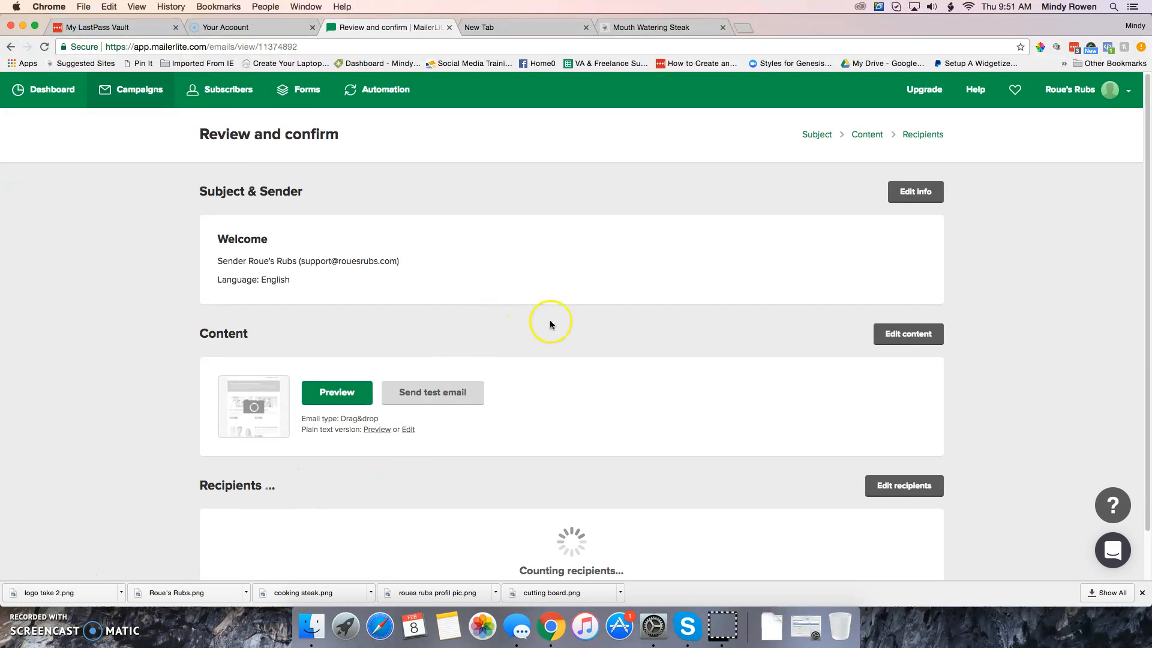
Review the campaign's subject, content and recipients, and view the test email form without sending a test.
scroll(559, 376, down, 1)
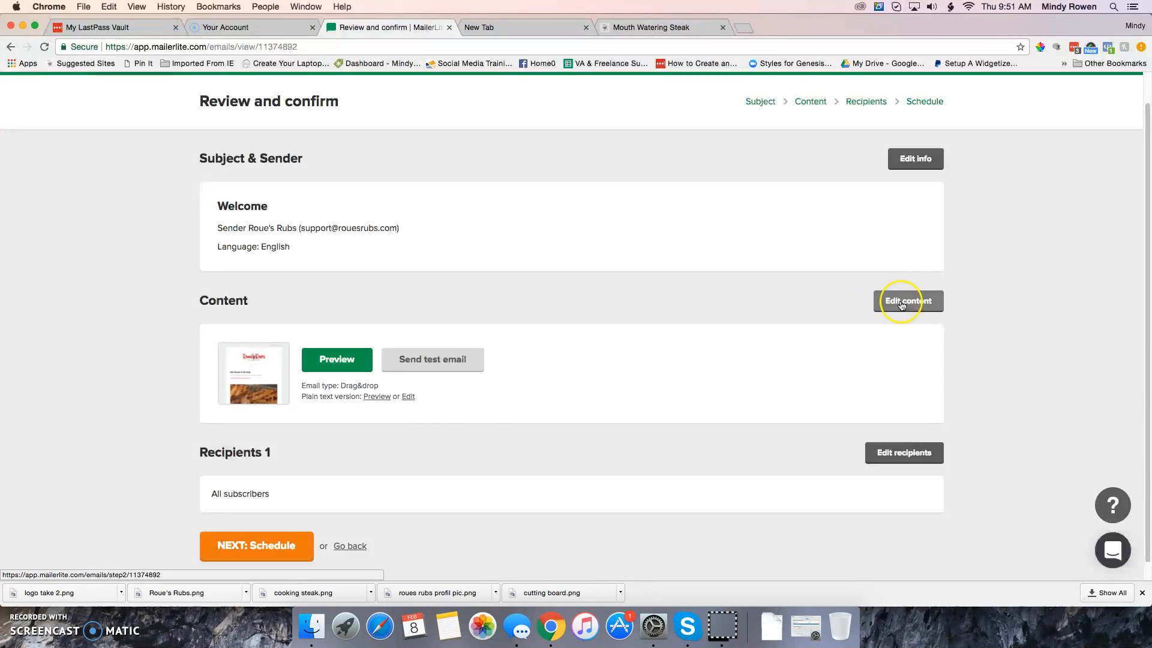
click(434, 363)
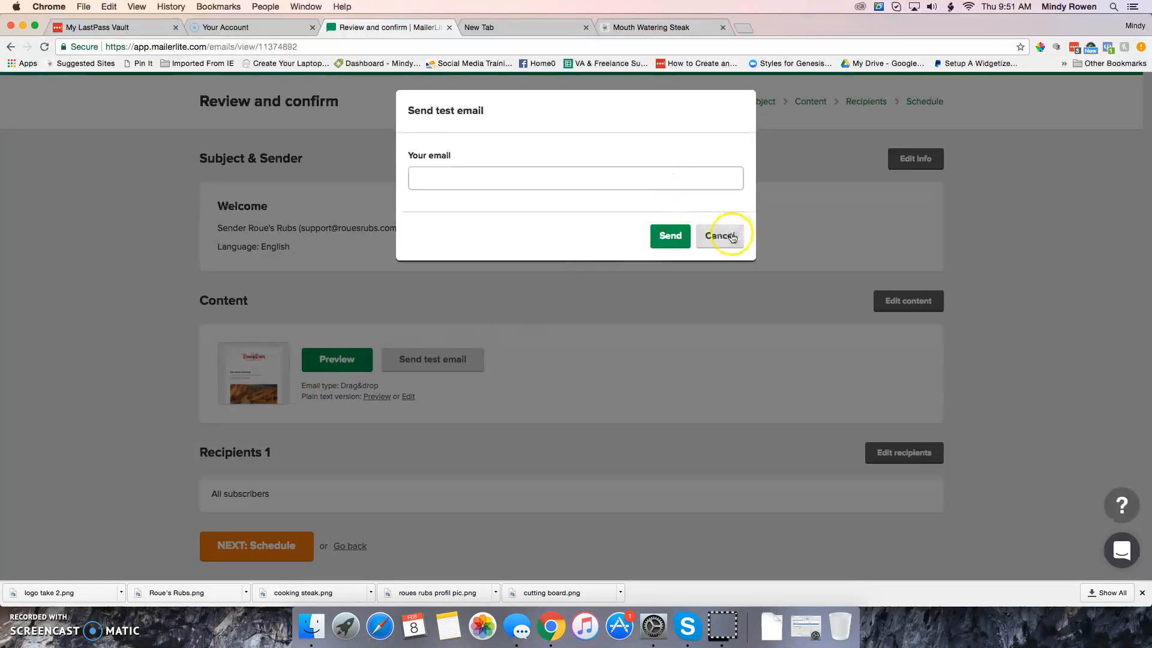
click(702, 235)
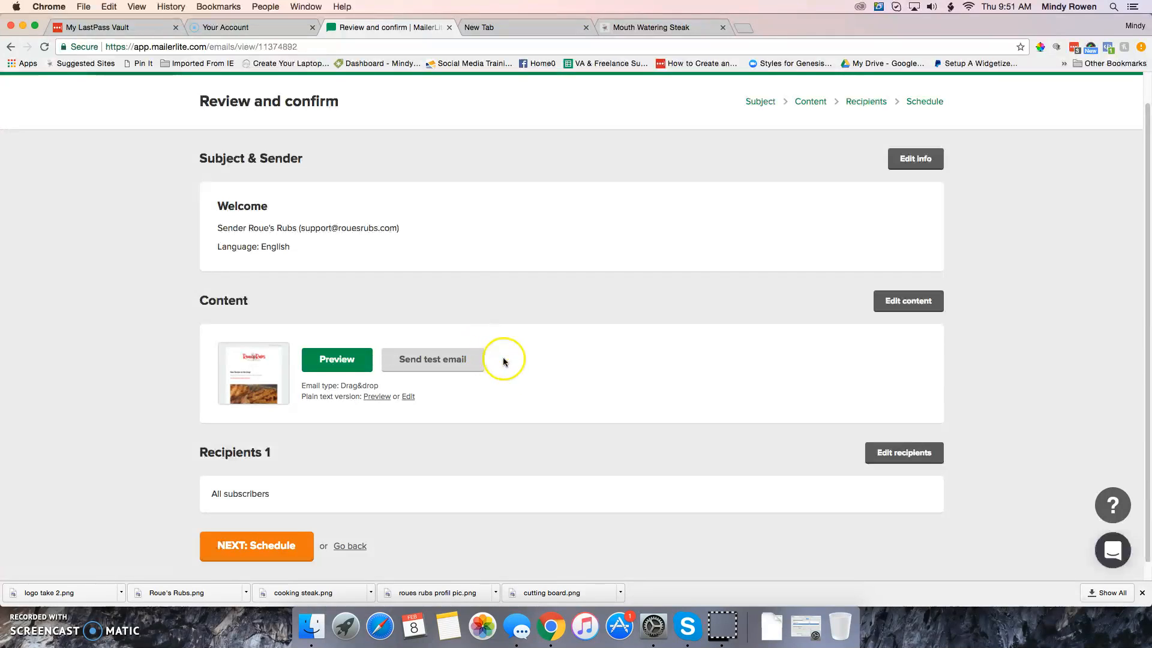
scroll(522, 369, down, 1)
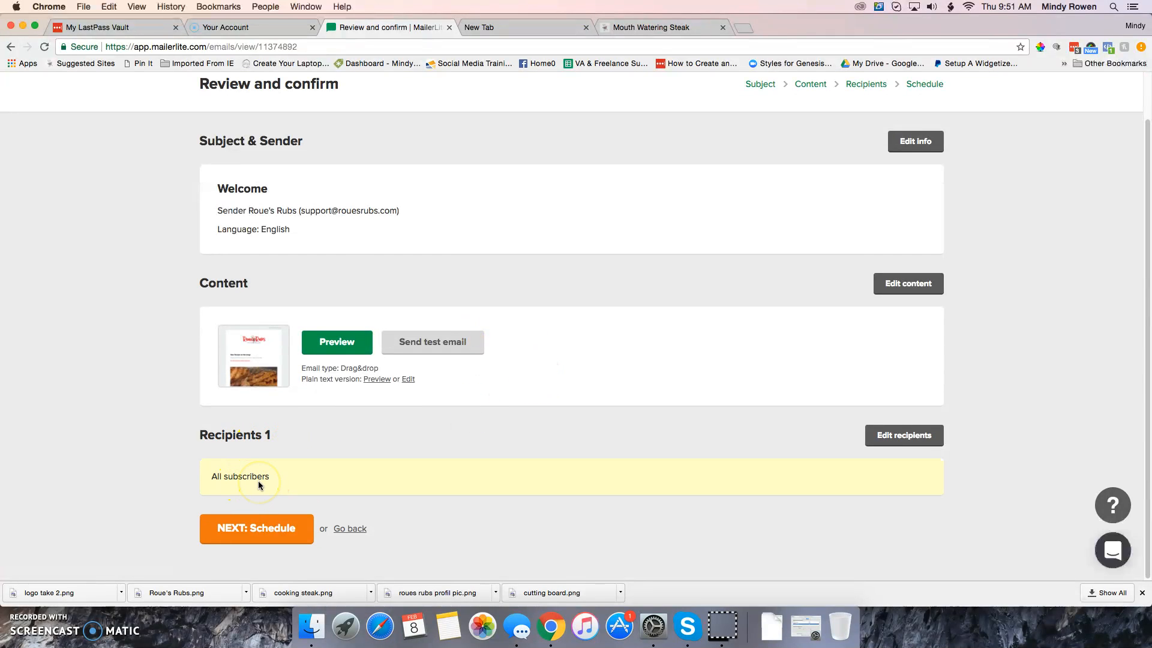
Proceed to scheduling, examine the sending time options for the "Welcome" campaign and go back without sending it.
click(267, 528)
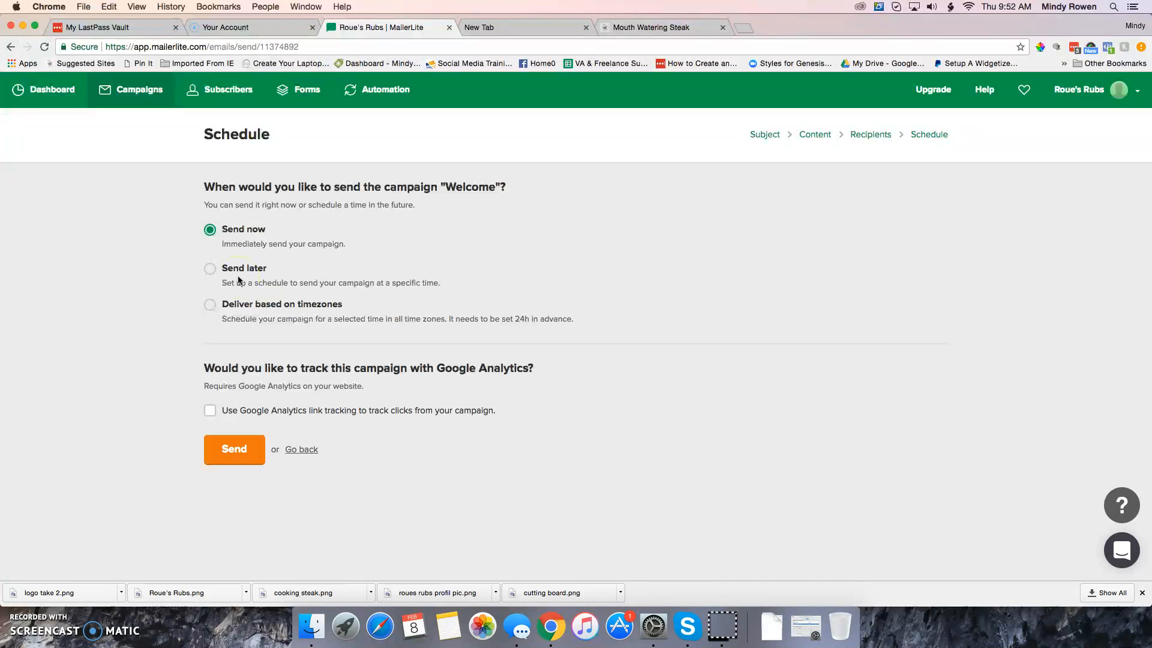
click(216, 269)
click(323, 315)
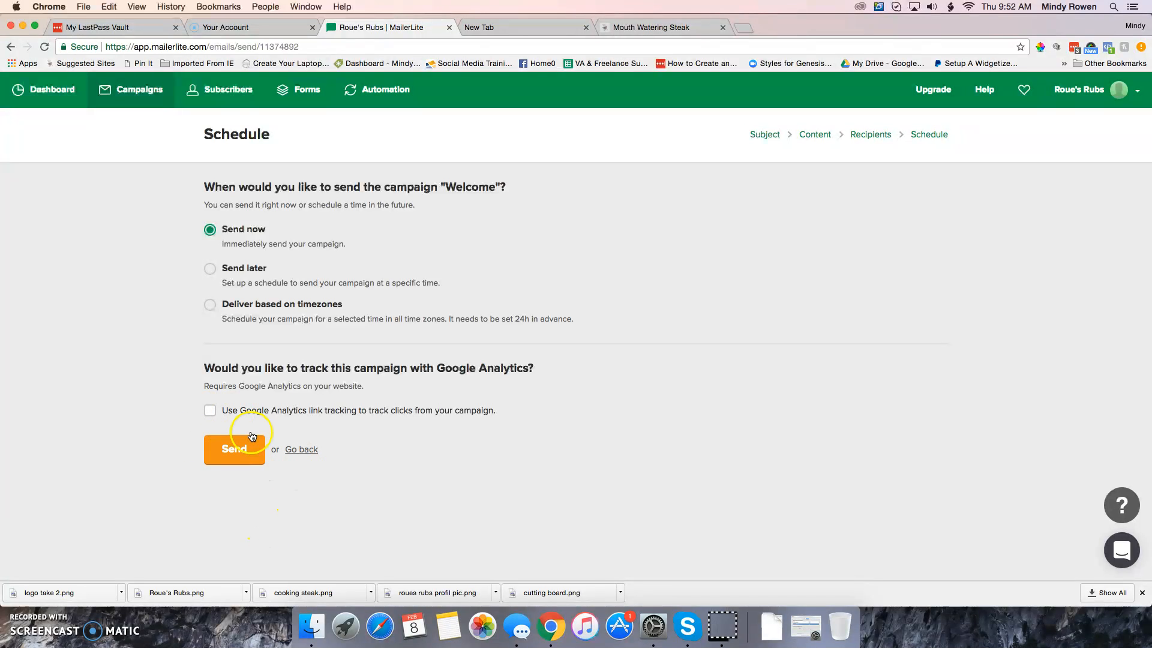
click(301, 449)
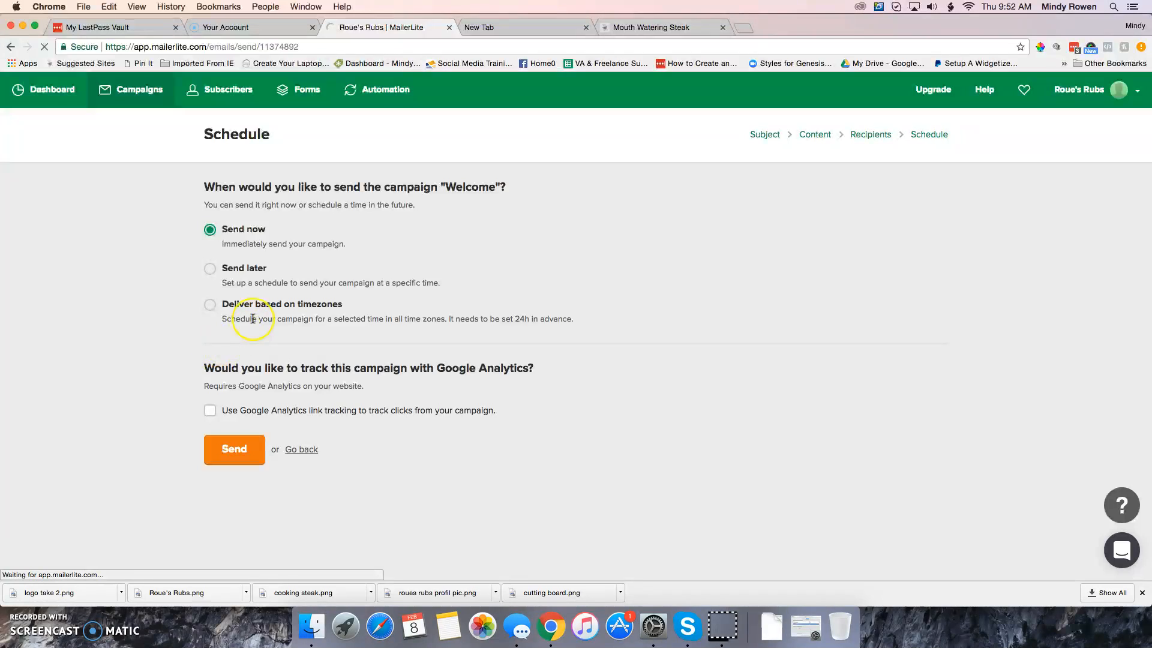